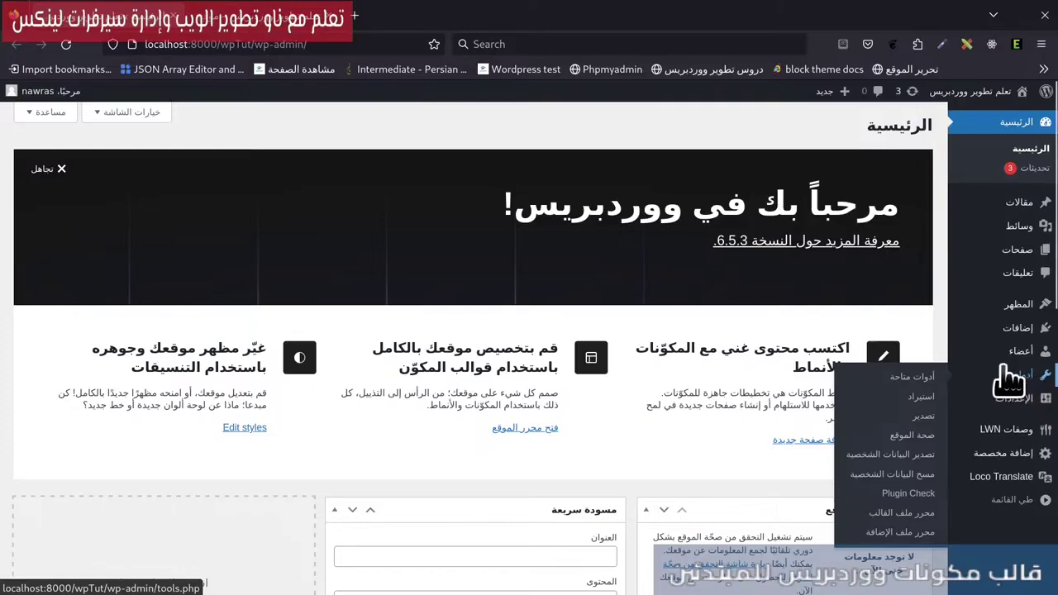
Step: Switch to the terminal and list the contents of the my-new-theme folder
mouse_move(998, 396)
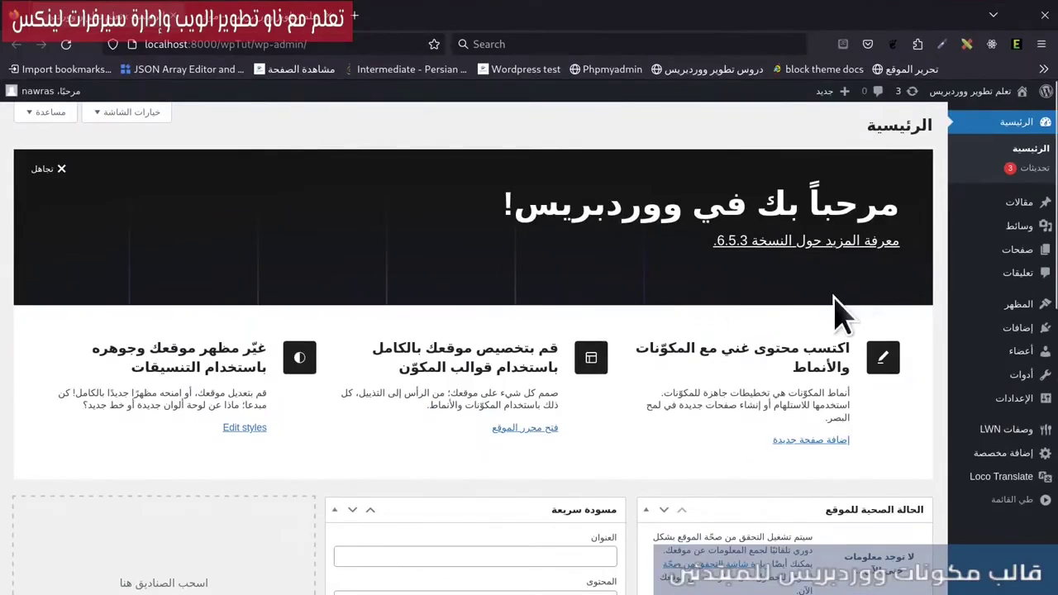
mouse_move(2, 1)
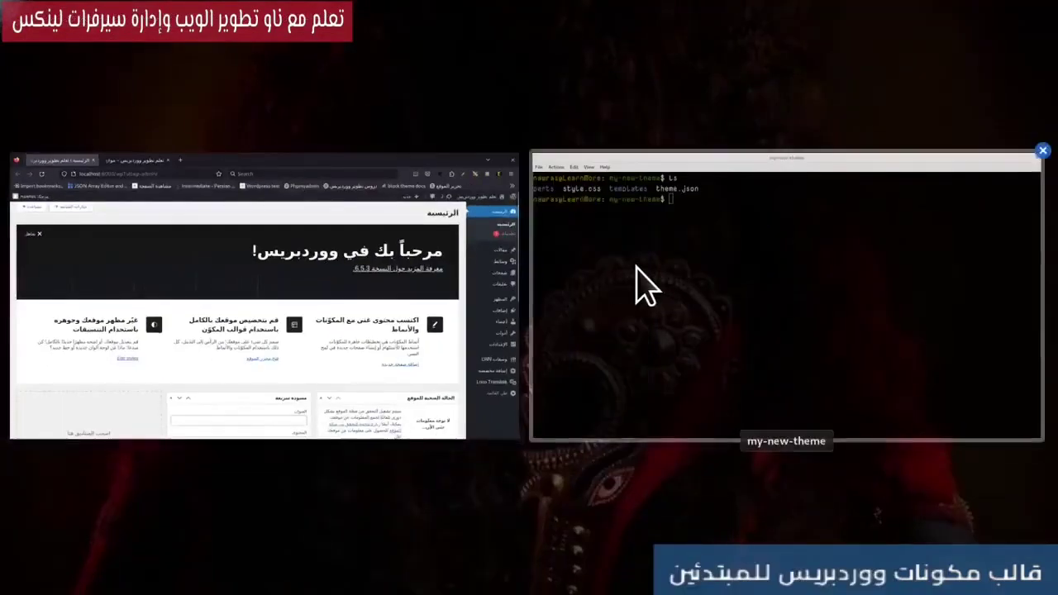
left_click(635, 264)
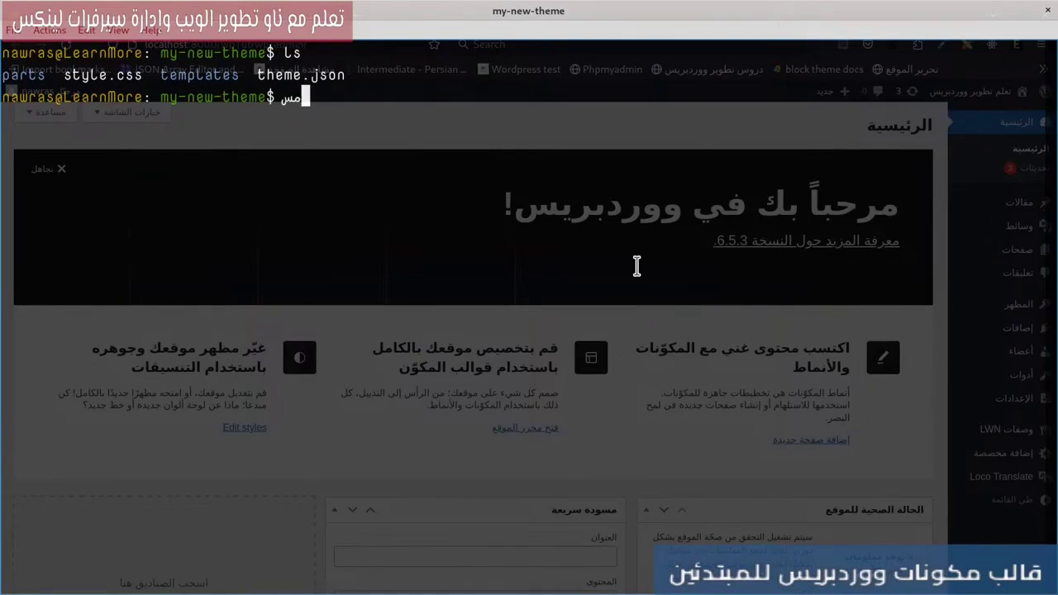
type("مس")
key("Return")
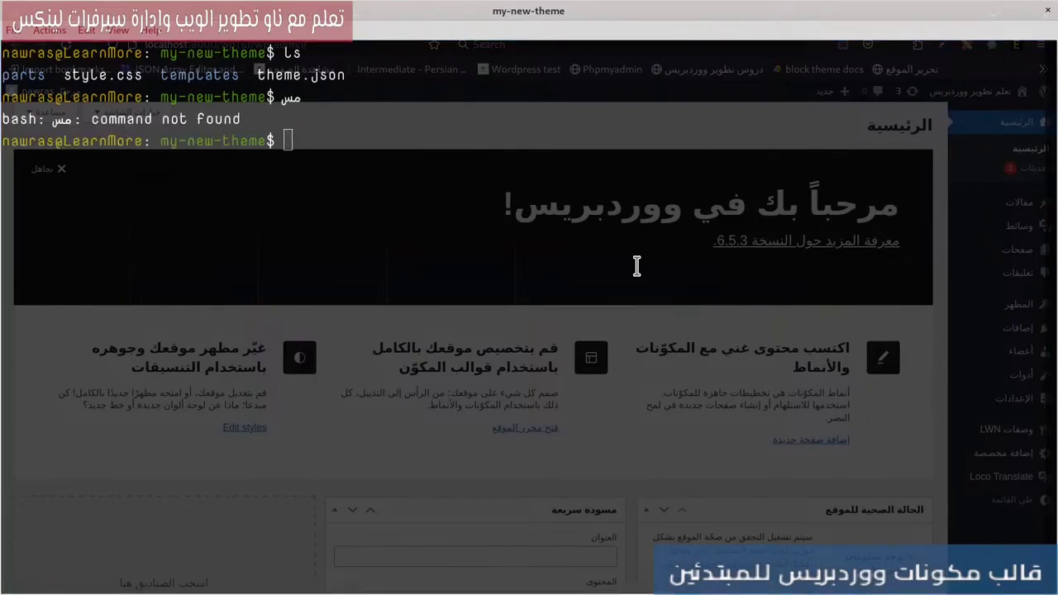
key("ctrl+l")
type("ls")
key("Return")
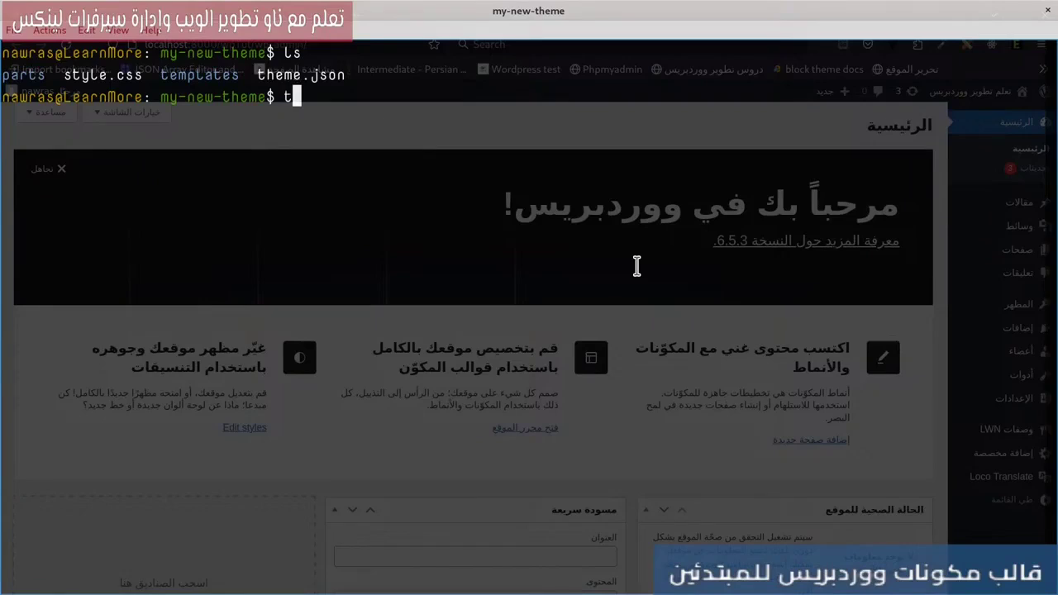
Step: Change into the theme's templates folder and list its files
key("BackSpace")
key("BackSpace")
key("BackSpace")
key("BackSpace")
key("BackSpace")
key("BackSpace")
key("BackSpace")
key("BackSpace")
key("BackSpace")
type("cd")
key("Return")
type("ls")
key("Return")
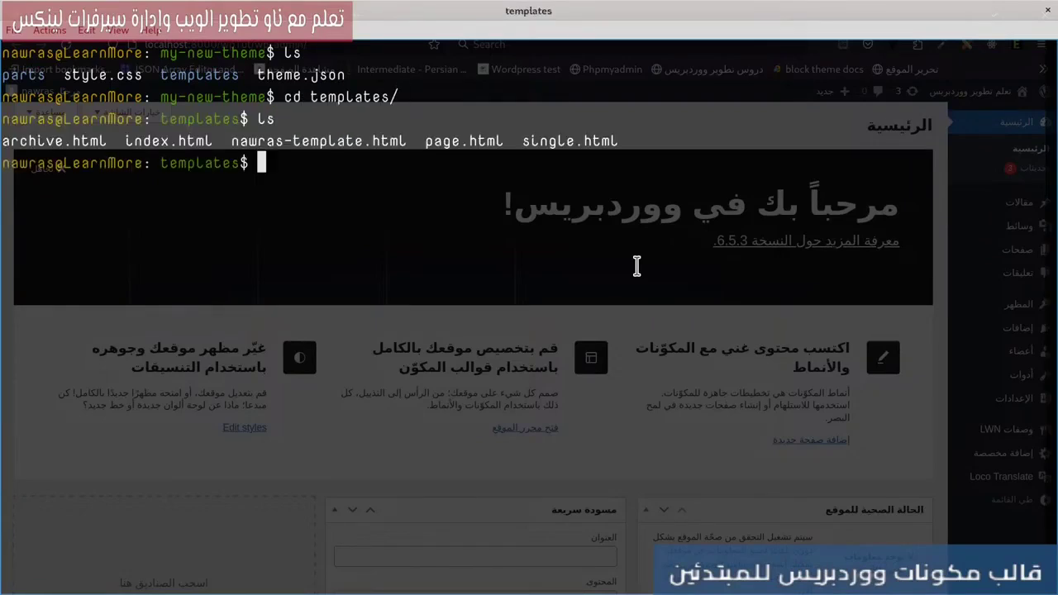
Step: Open index.html from the templates folder in Vim to view its content
double_click(123, 140)
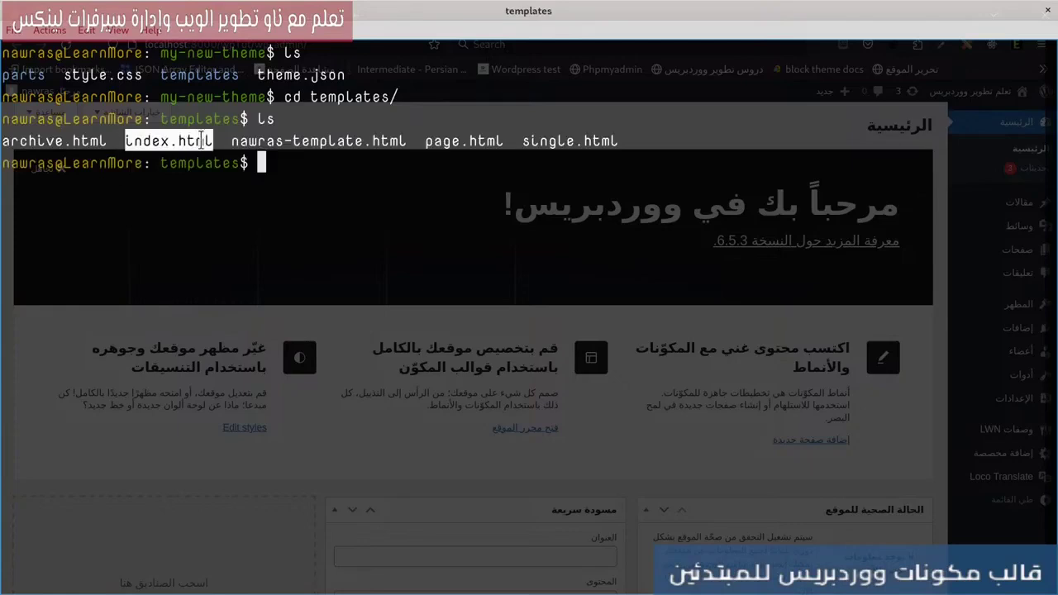
triple_click(123, 140)
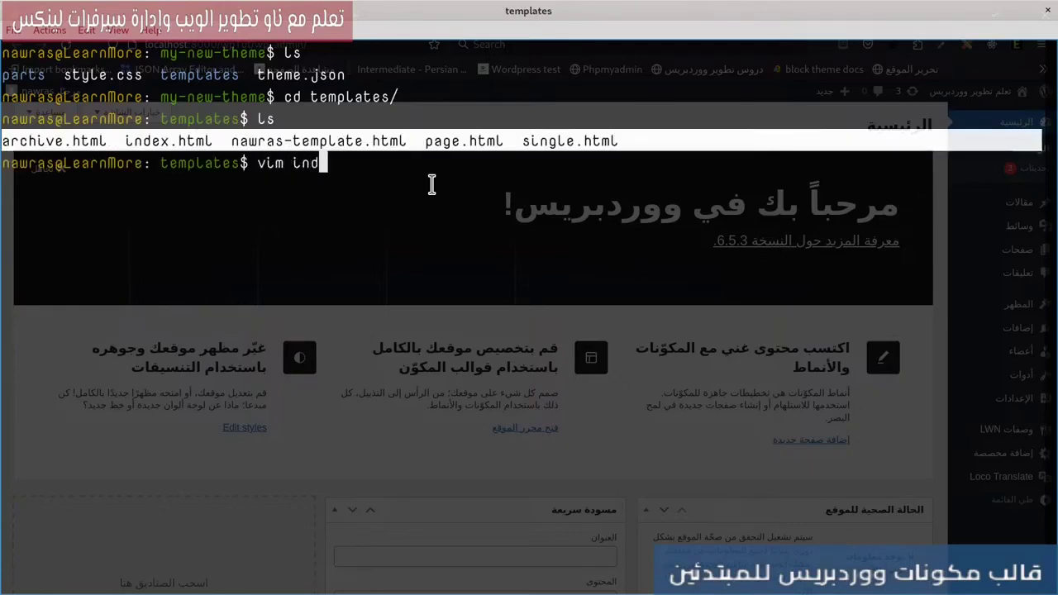
type("vim index.html")
key("Return")
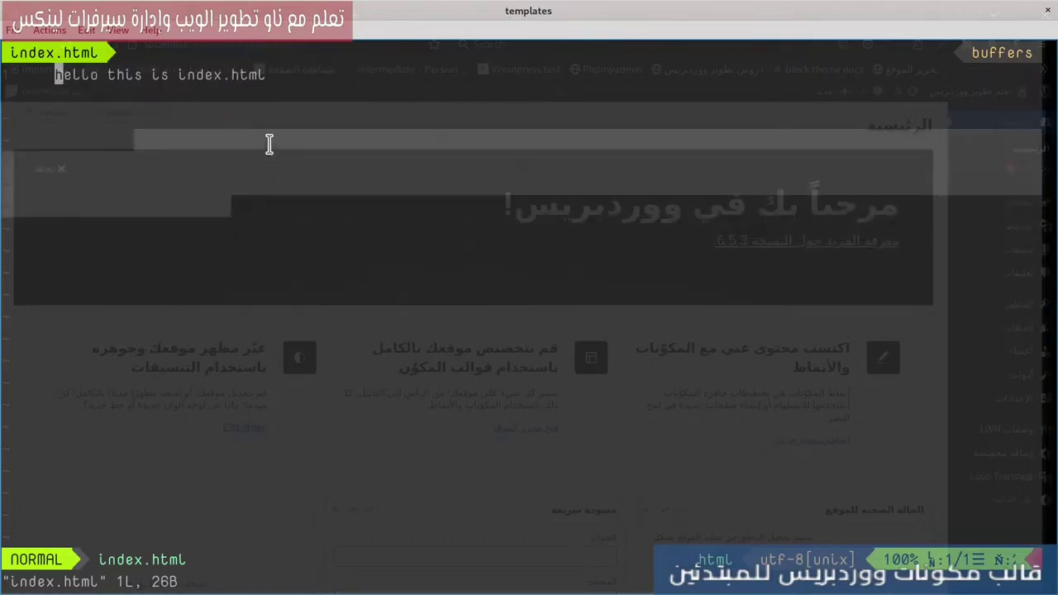
Step: Switch to the browser and open the Index template from the WordPress site editor's template list
mouse_move(41, 64)
left_click(307, 260)
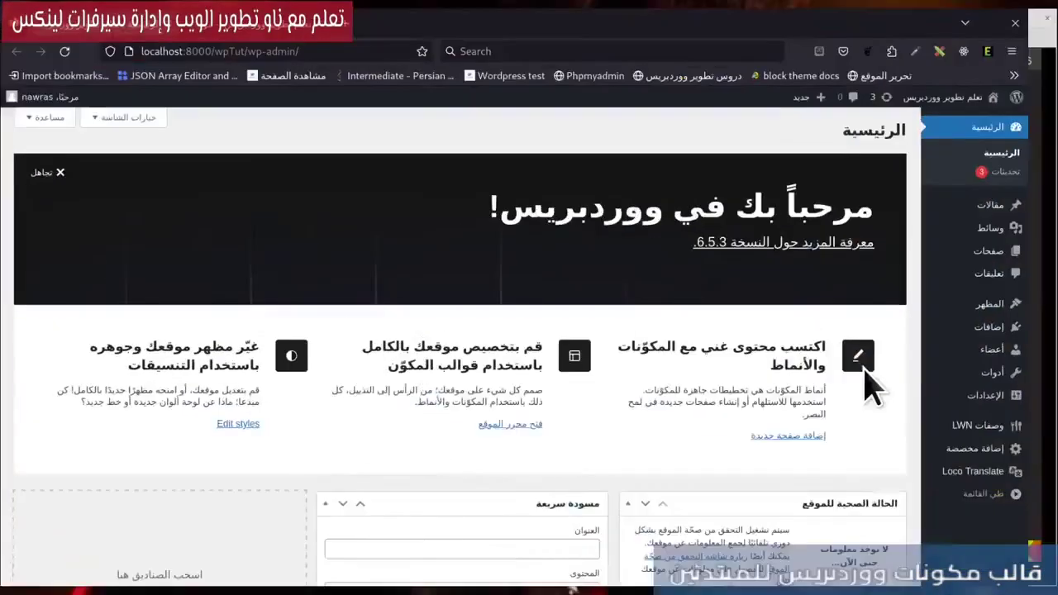
mouse_move(988, 304)
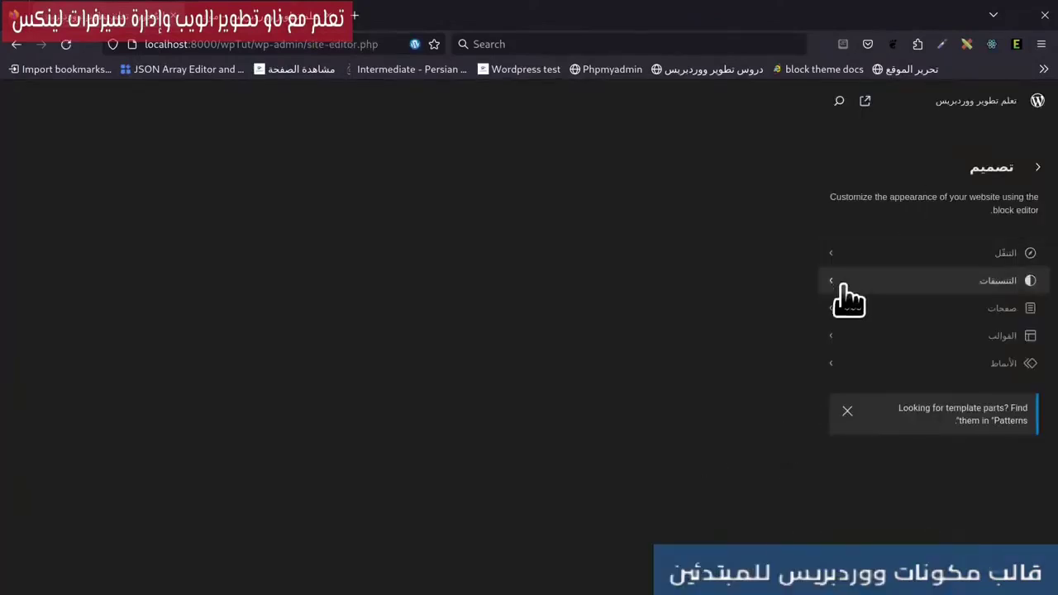
left_click(860, 335)
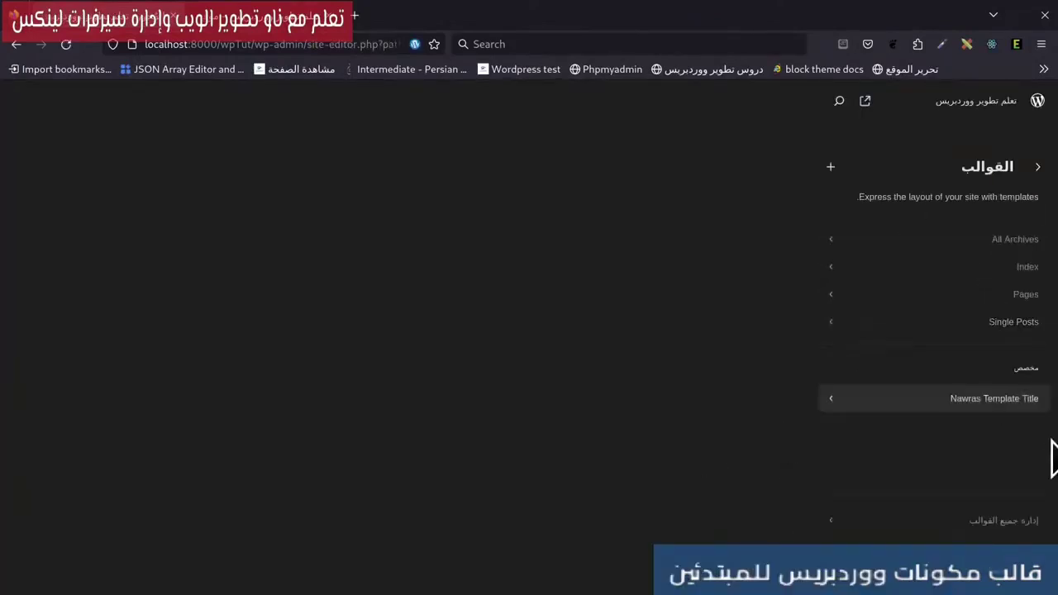
left_click(1000, 273)
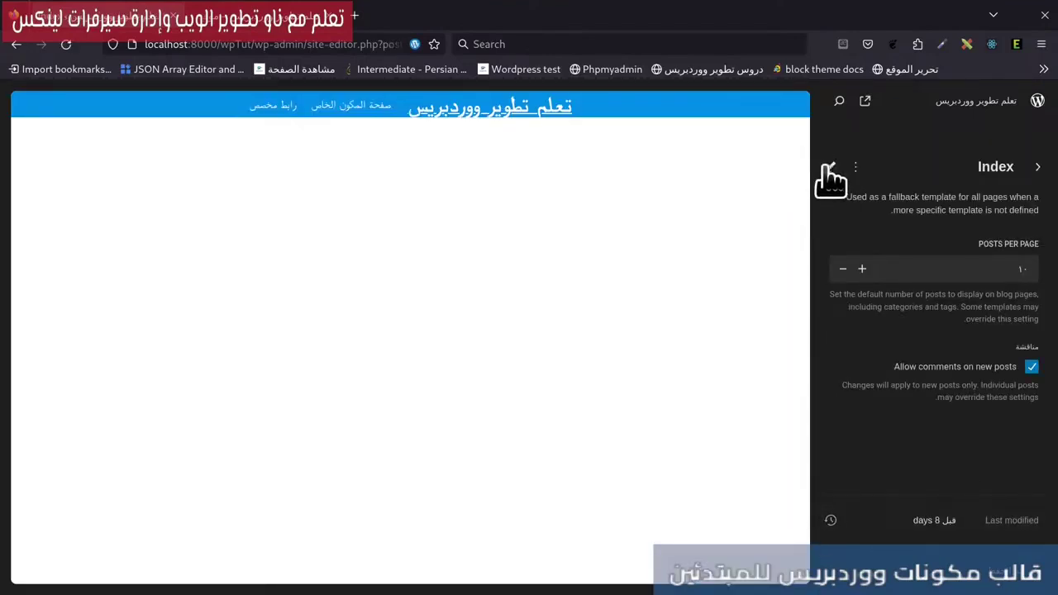
Step: Open the Index template for editing and show its block list view
left_click(834, 170)
left_click(886, 132)
left_click(880, 100)
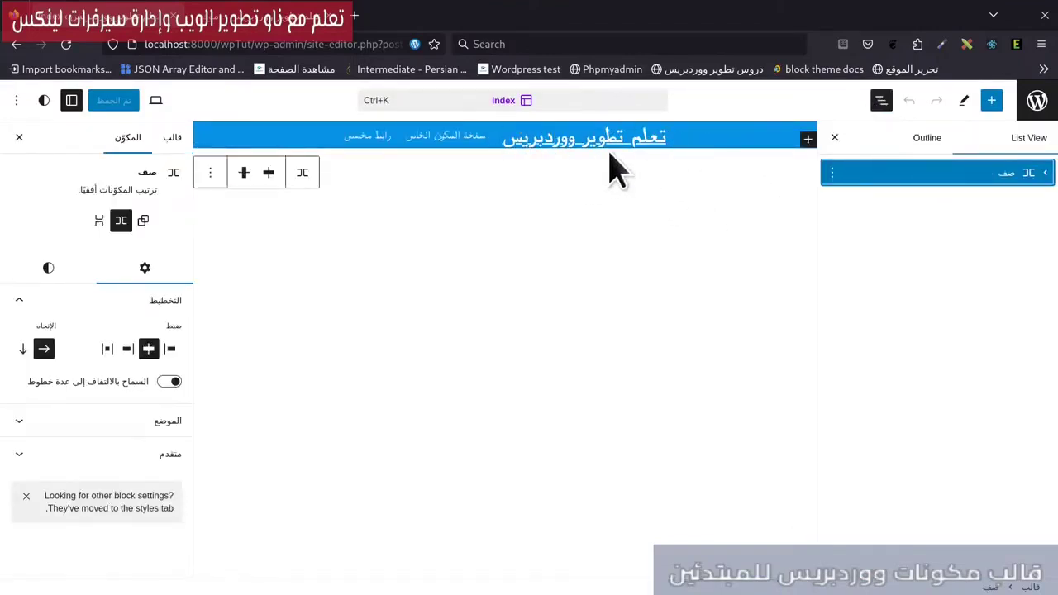
Step: Revert the Index template's customizations to the theme's index.html, comparing it with the file open in the terminal
left_click(172, 138)
left_click(19, 172)
key("Escape")
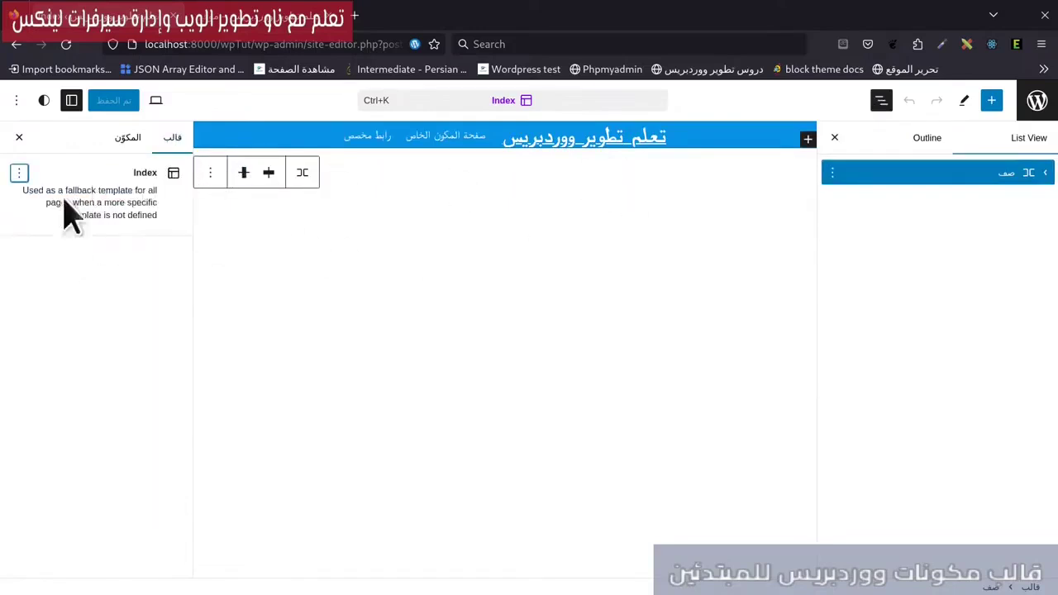
mouse_move(4, 19)
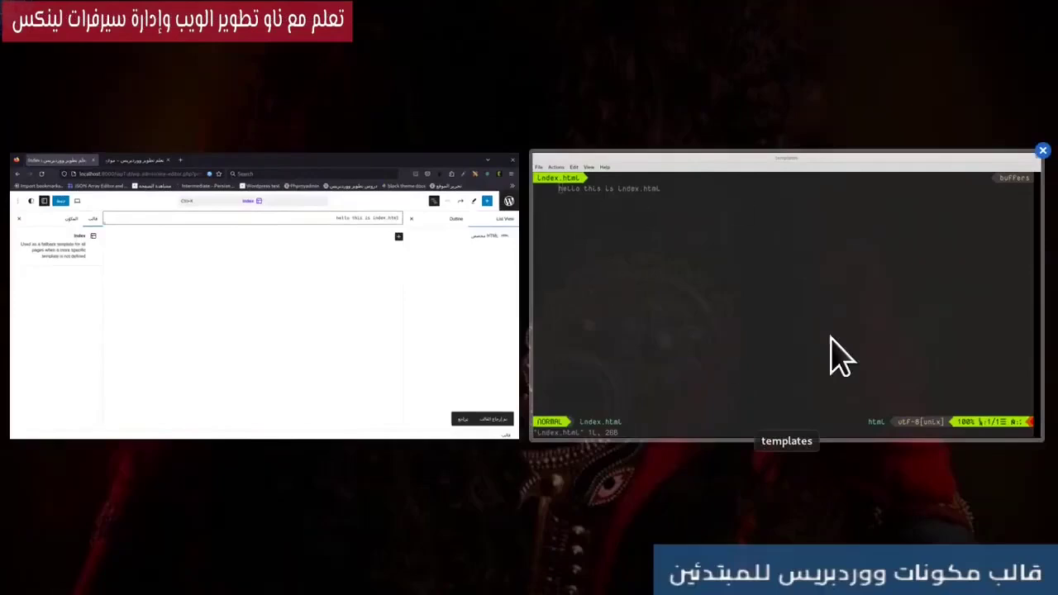
left_click(207, 314)
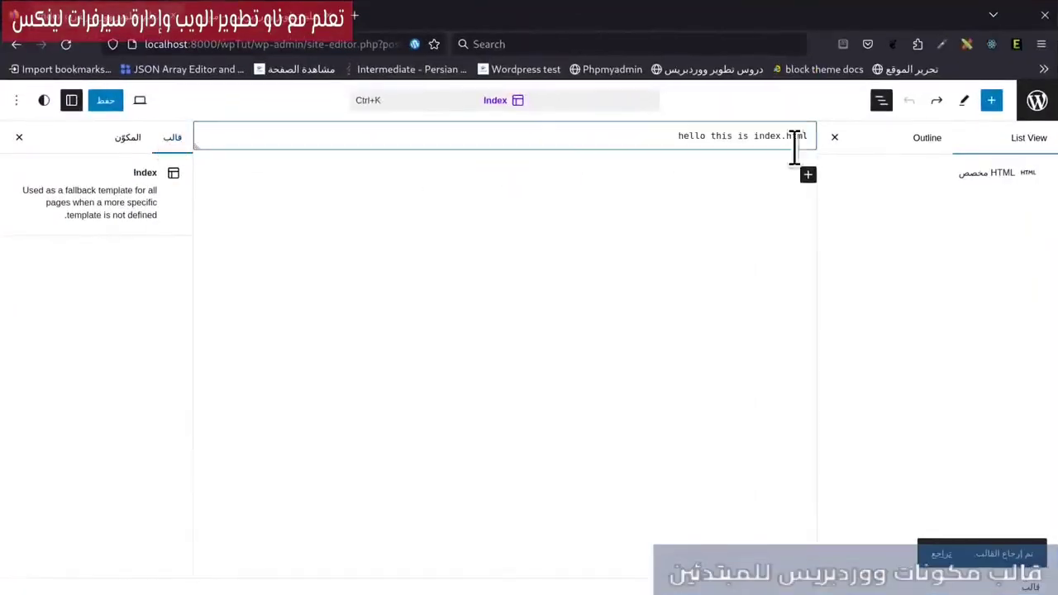
Step: Delete the custom HTML block from the Index template and place the cursor in the empty paragraph
left_click(832, 173)
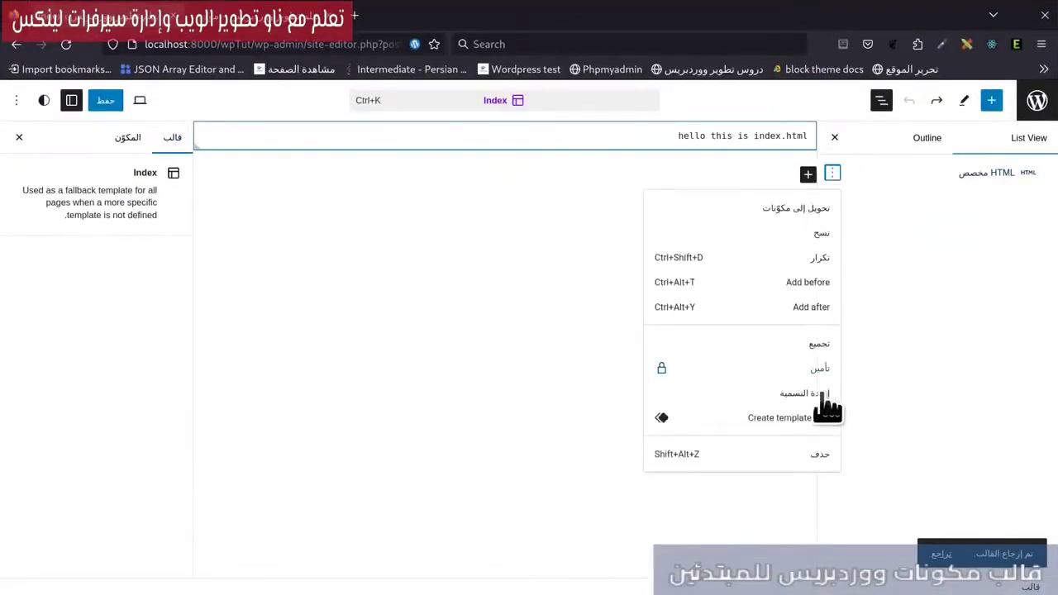
left_click(814, 455)
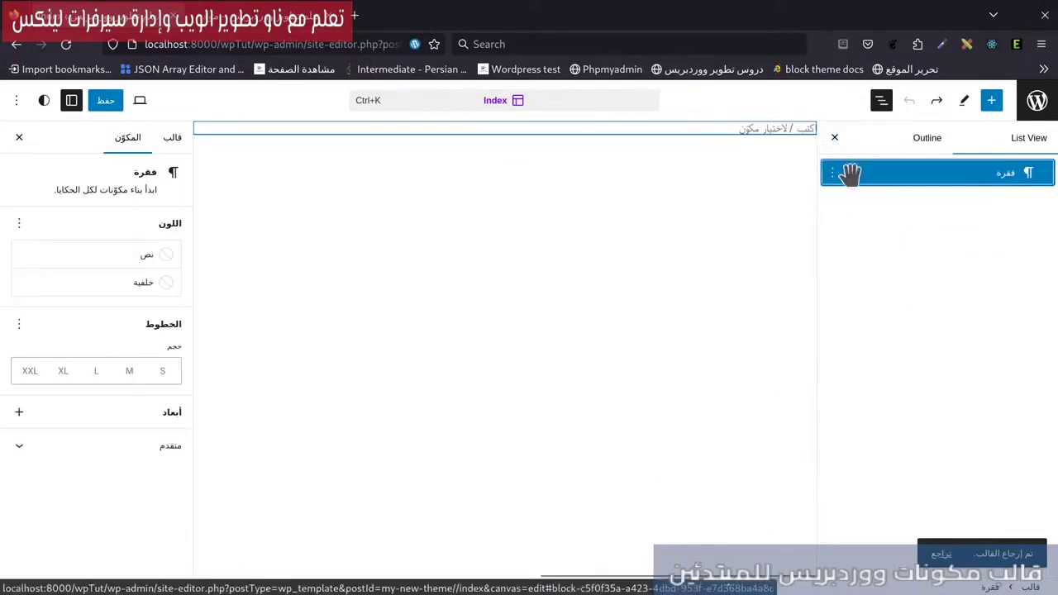
left_click(806, 128)
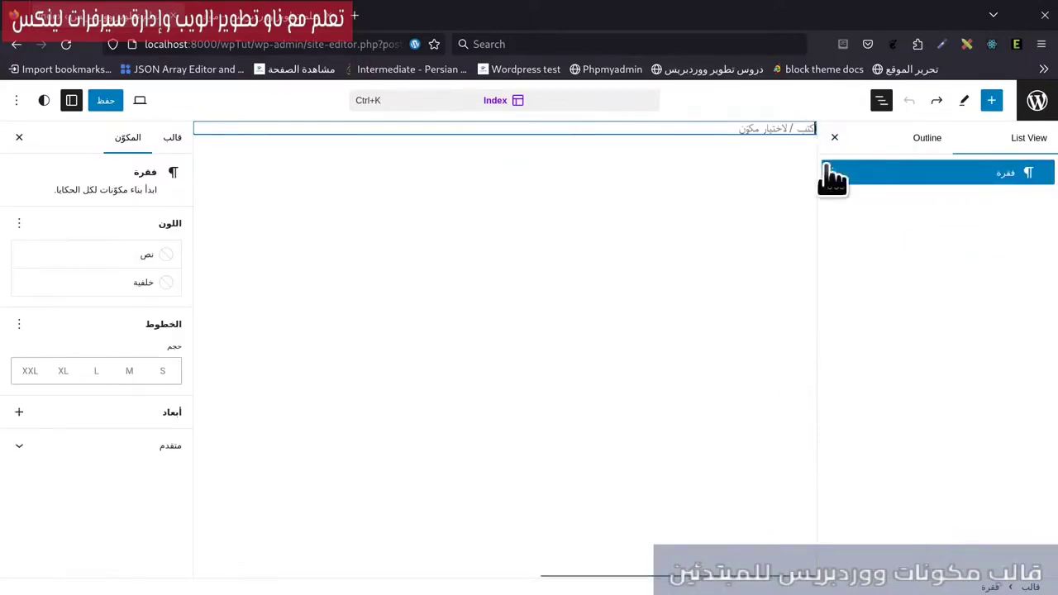
Step: Search the block library for "header" and insert the Header 1 template part
left_click(991, 101)
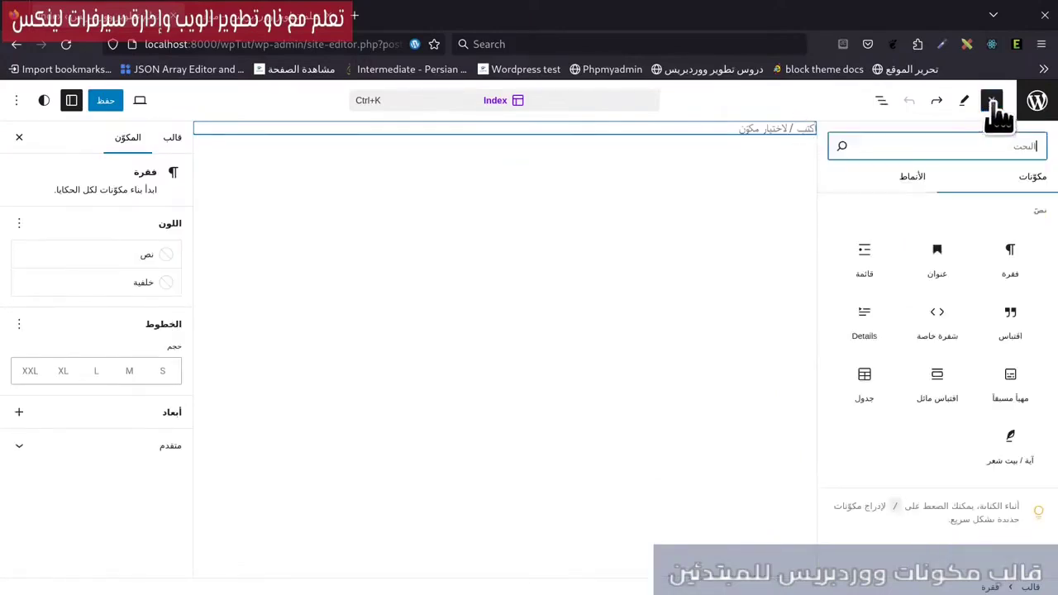
type("heade")
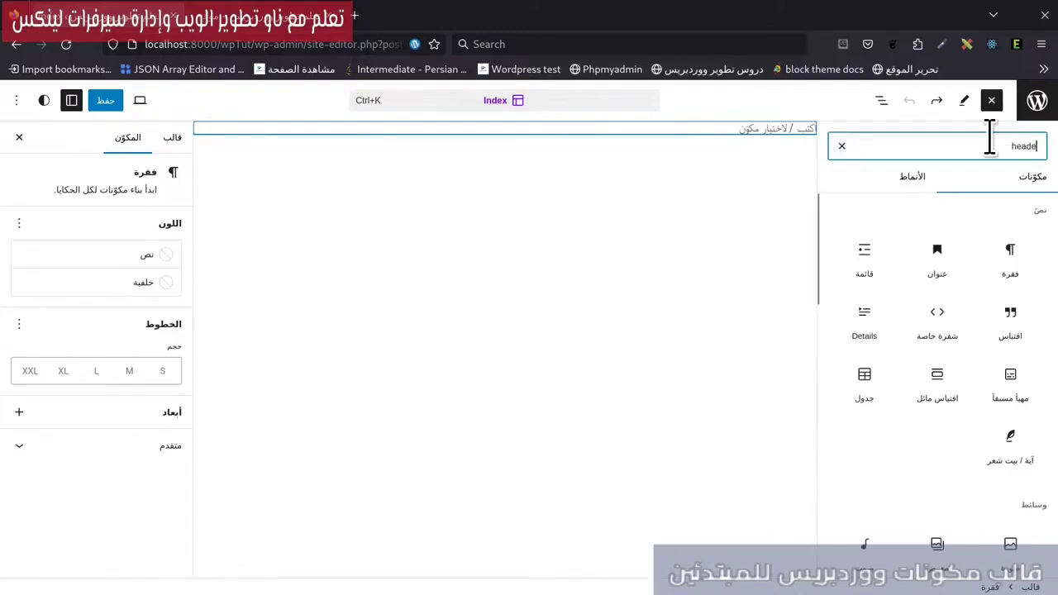
type("r")
mouse_move(1010, 225)
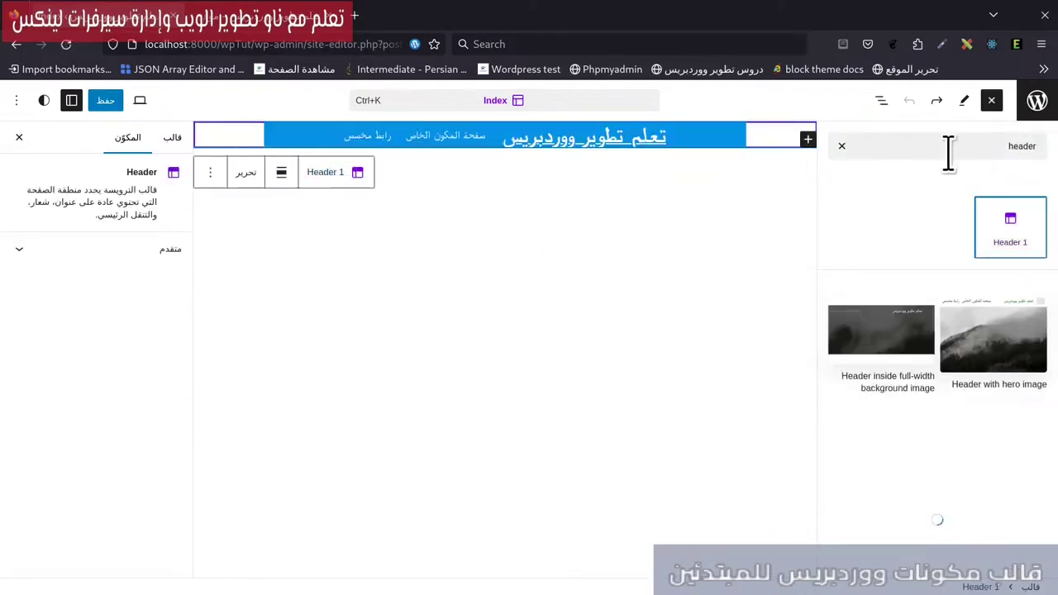
Step: Search the block library for "footer" and insert the Custom Footer template part below the header
left_click(898, 147)
double_click(898, 147)
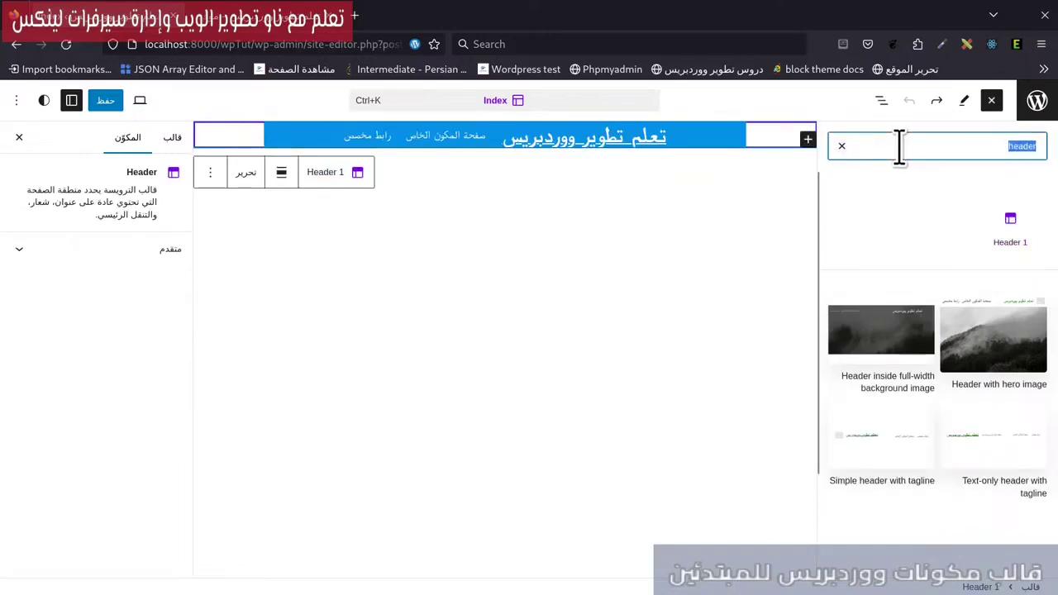
type("footer")
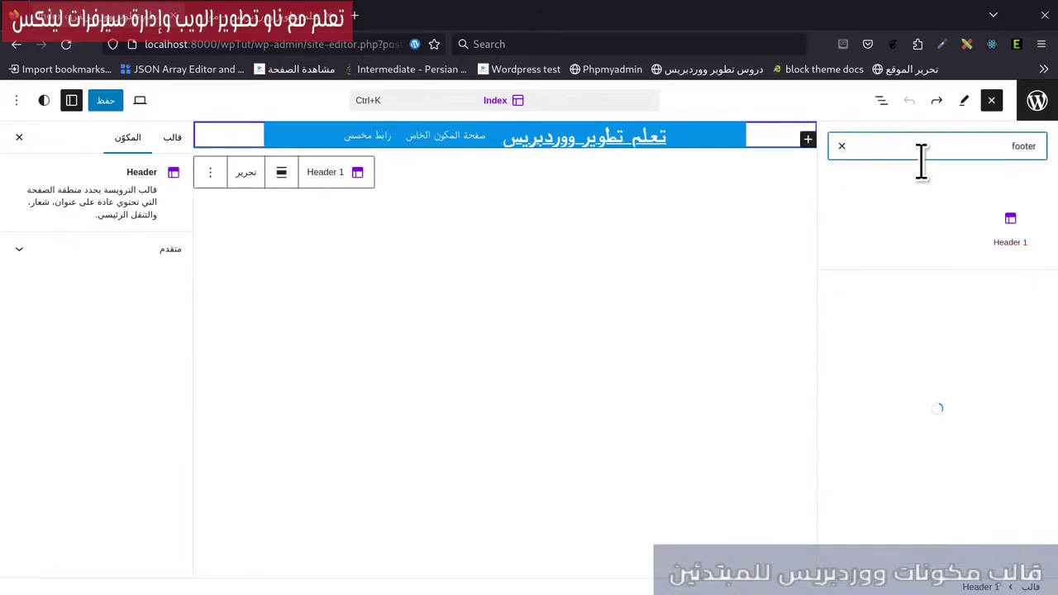
left_click(1004, 223)
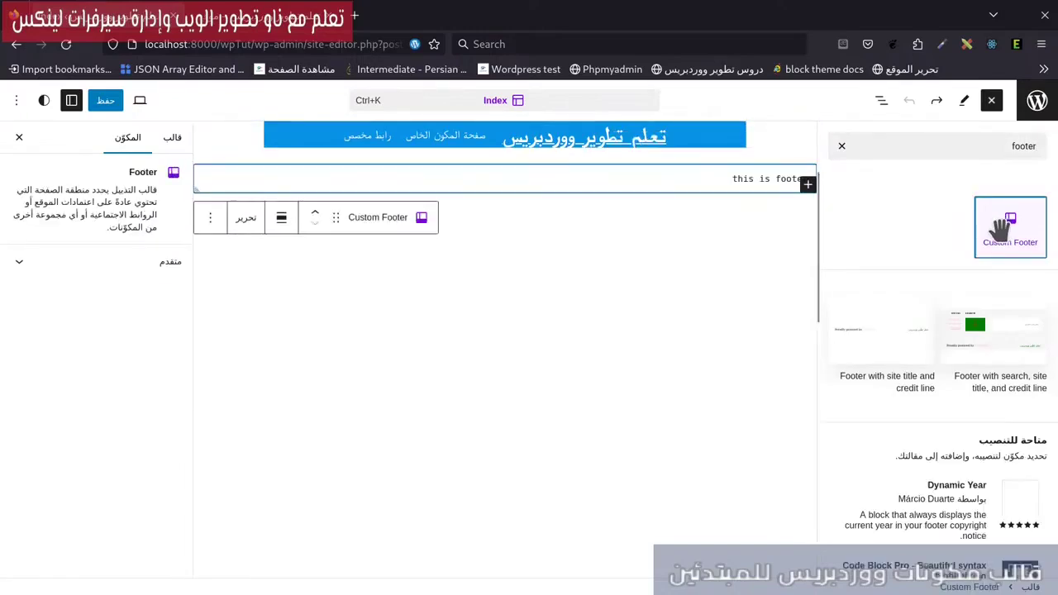
left_click(841, 145)
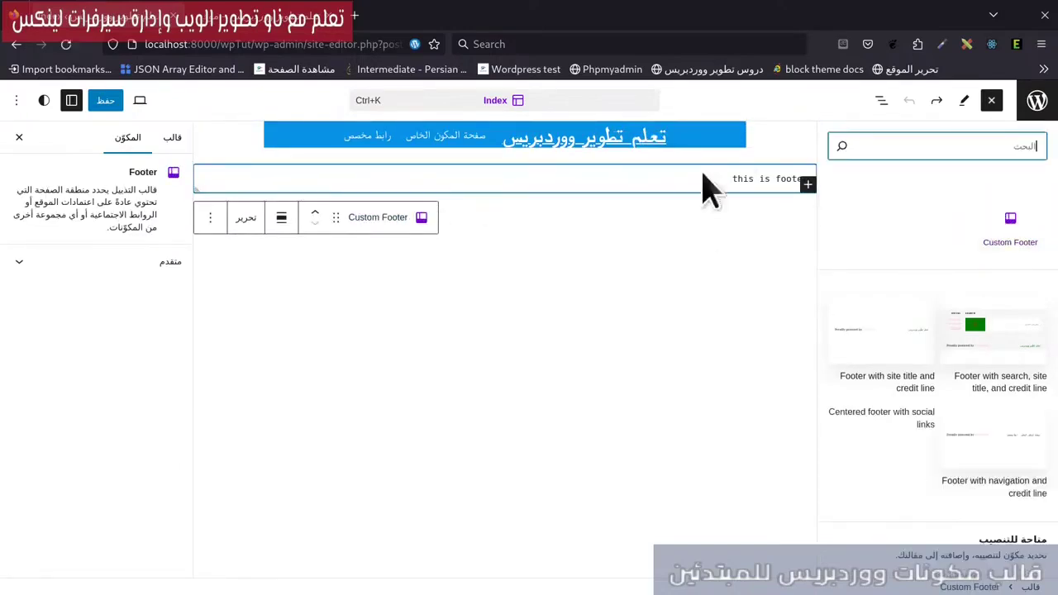
Step: Add a Group block (مجموعة) between Header 1 and Custom Footer, finding it with the search term "group"
left_click(881, 100)
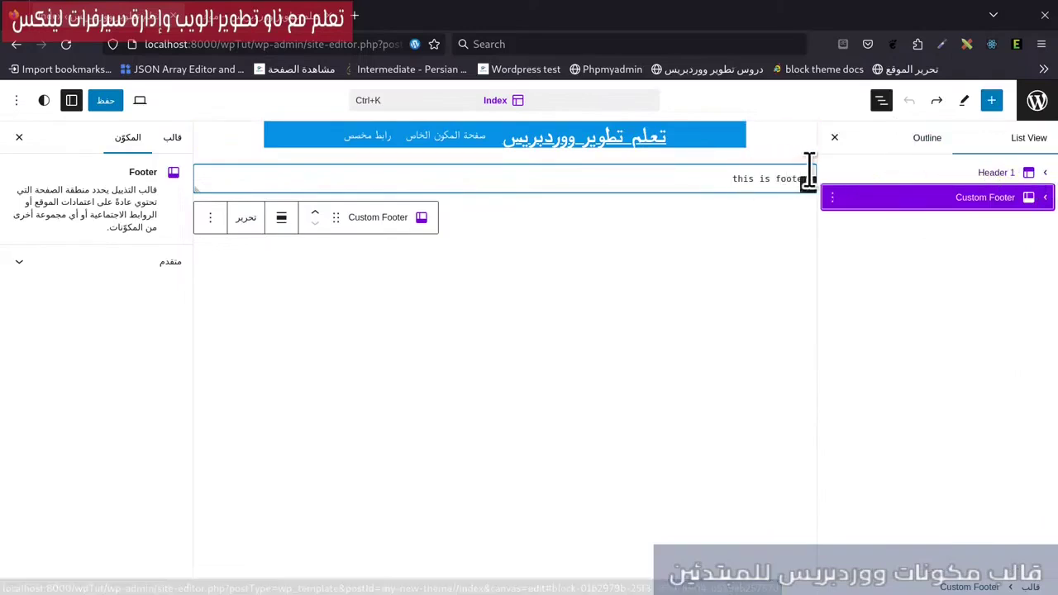
left_click(833, 197)
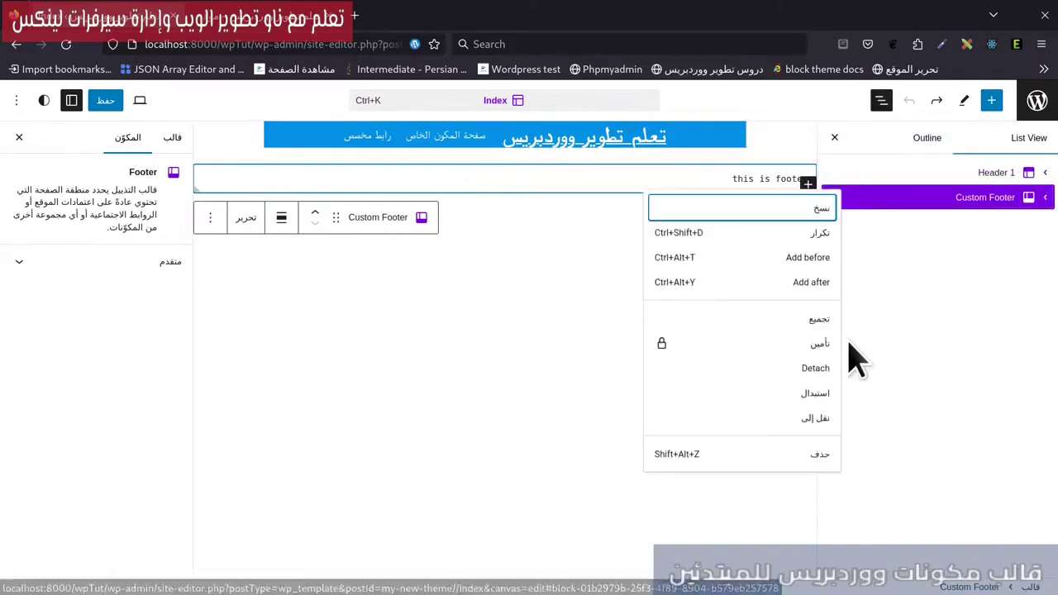
left_click(818, 283)
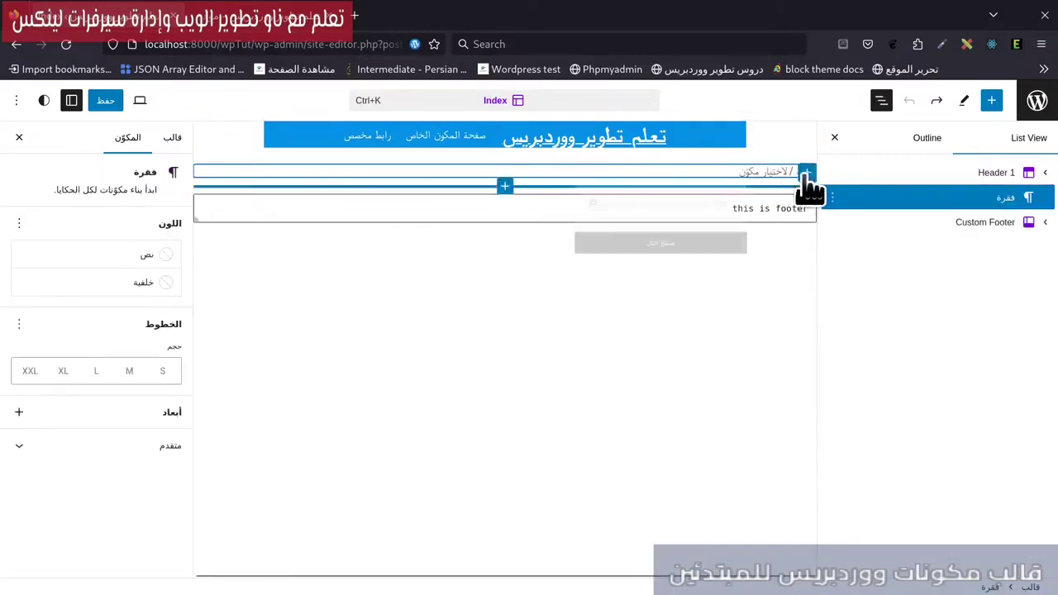
left_click(807, 172)
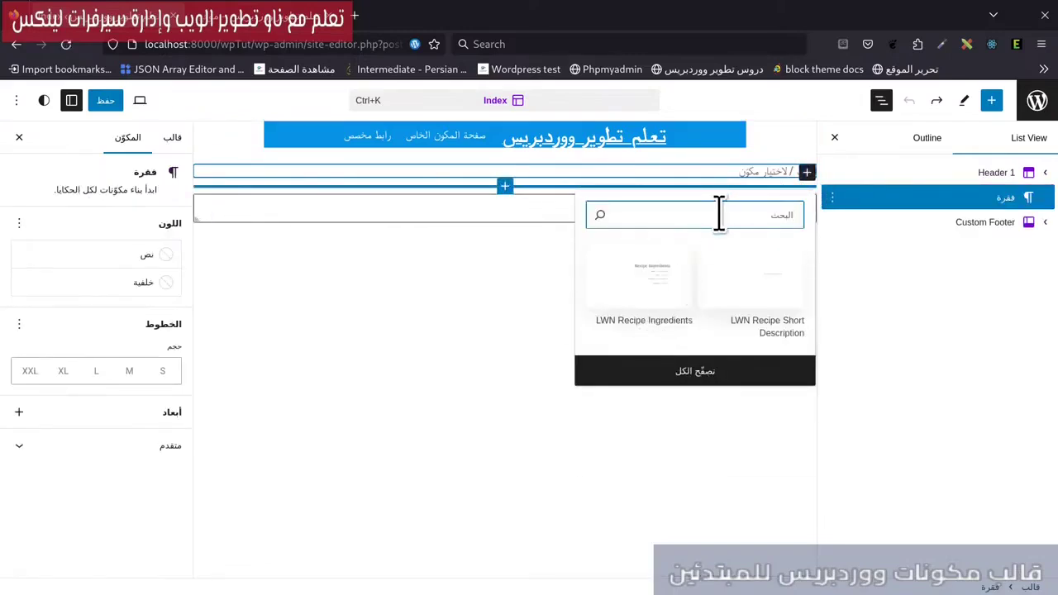
type("ل")
key("BackSpace")
type("group")
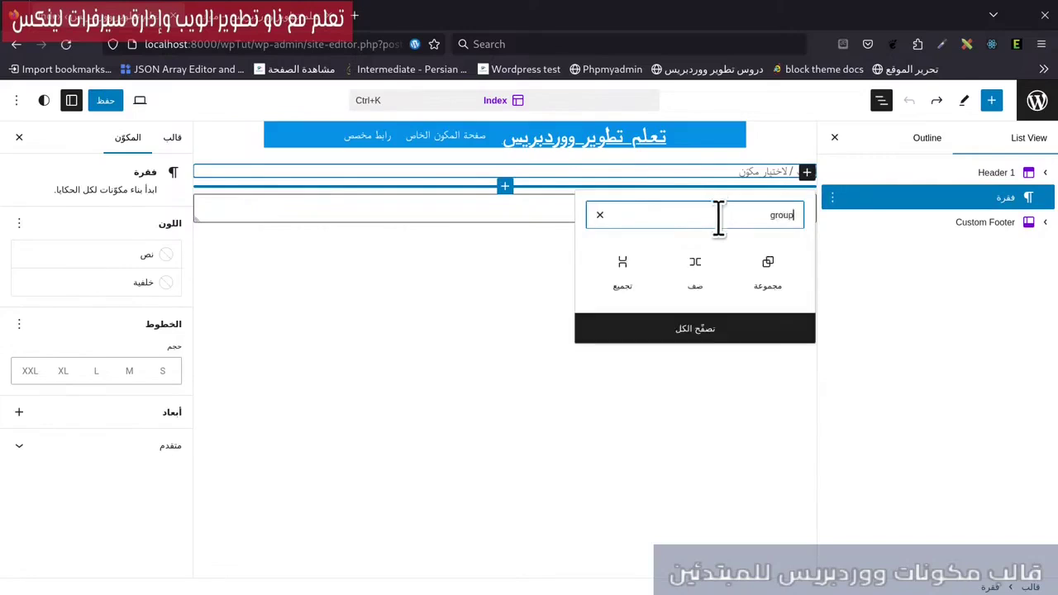
left_click(774, 262)
Step: Set the block name of the new group between the header and footer to "Main Container"
scroll(186, 529, "down", 2)
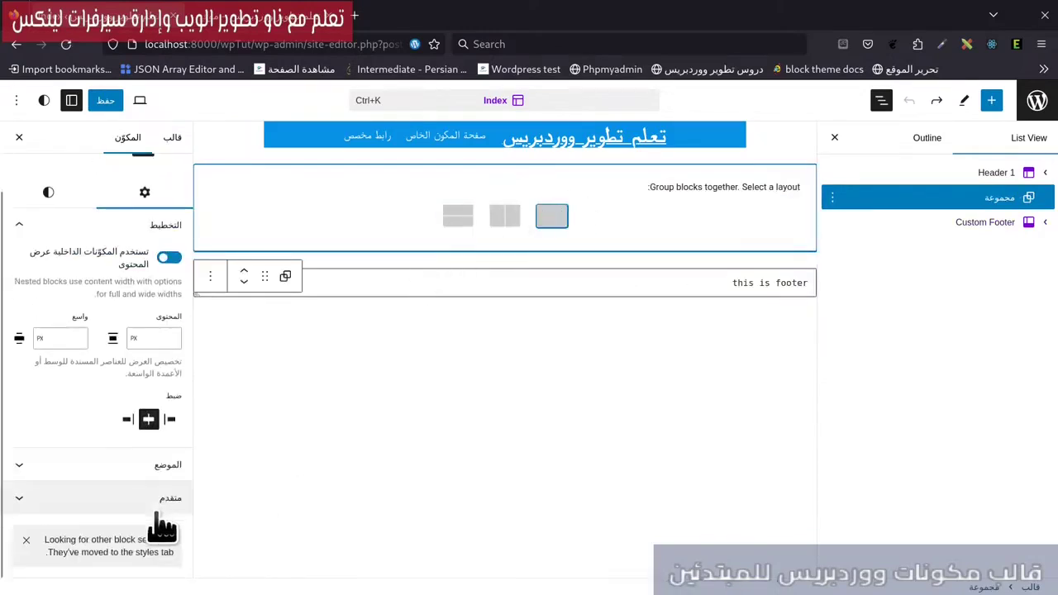
left_click(159, 505)
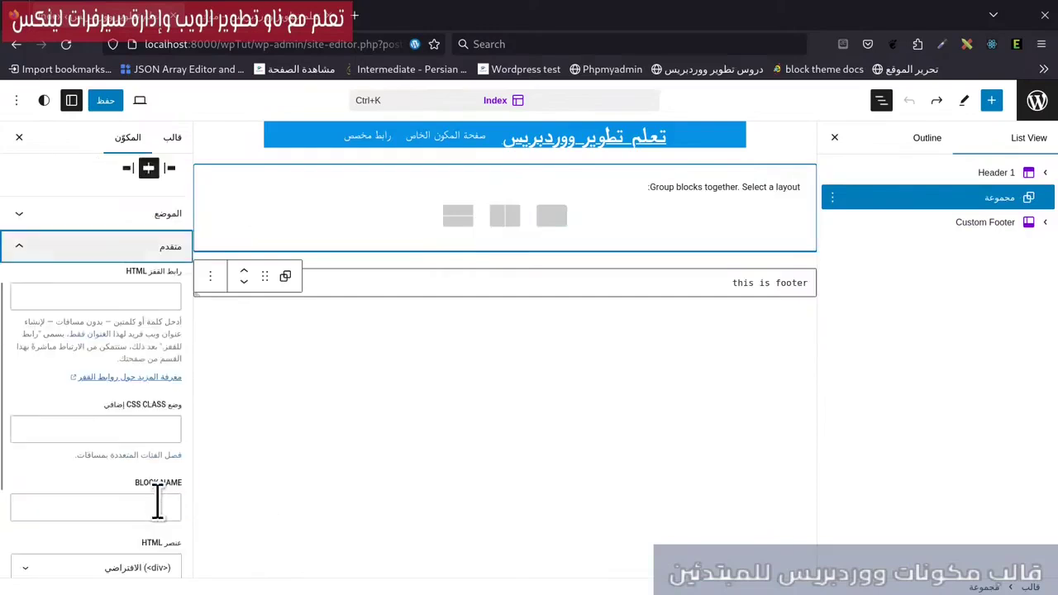
left_click(95, 381)
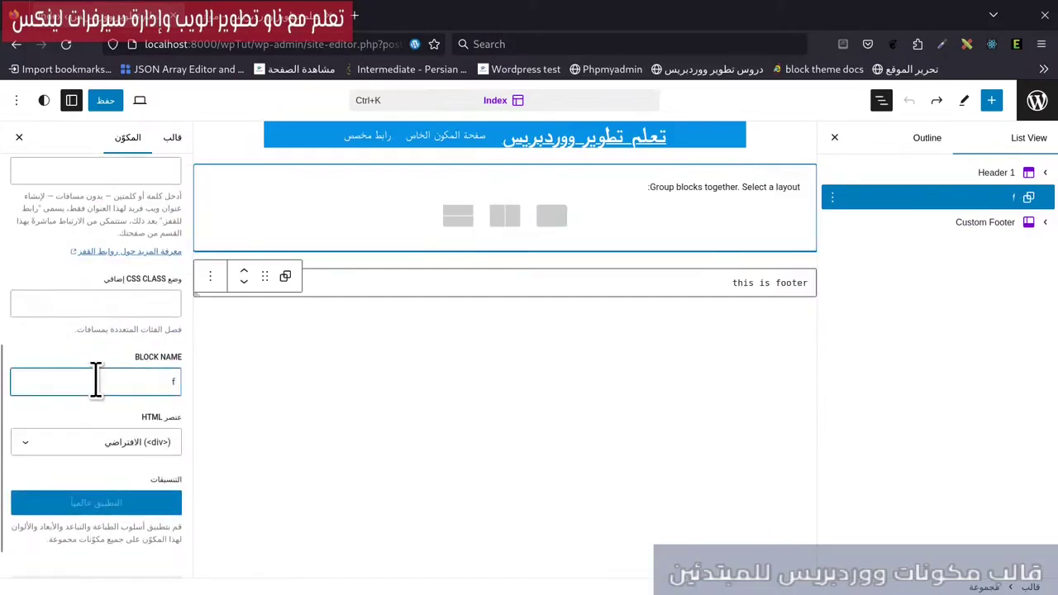
left_click(97, 400)
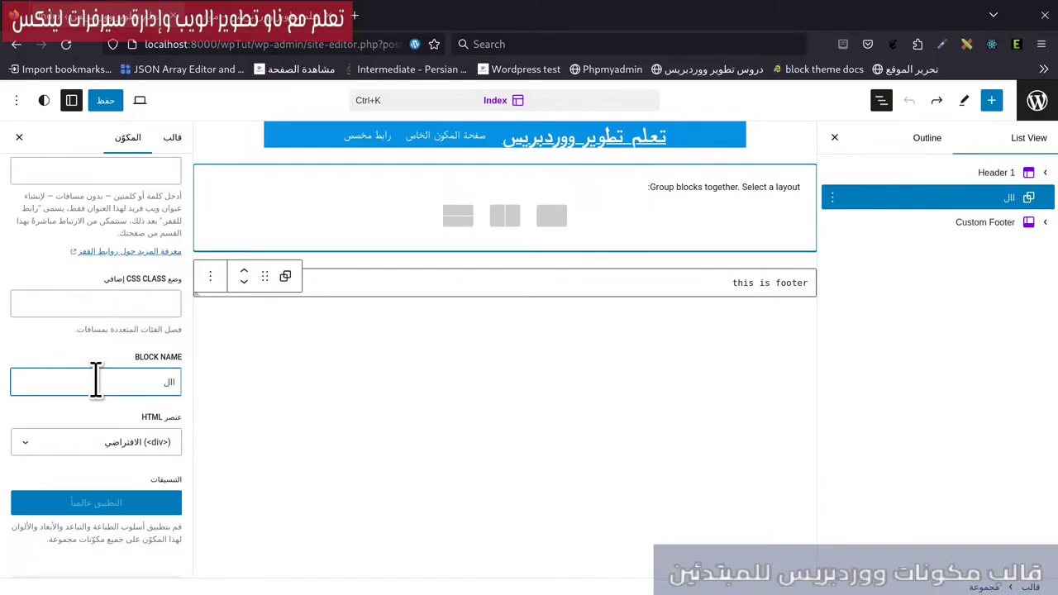
left_click(97, 400)
type("r")
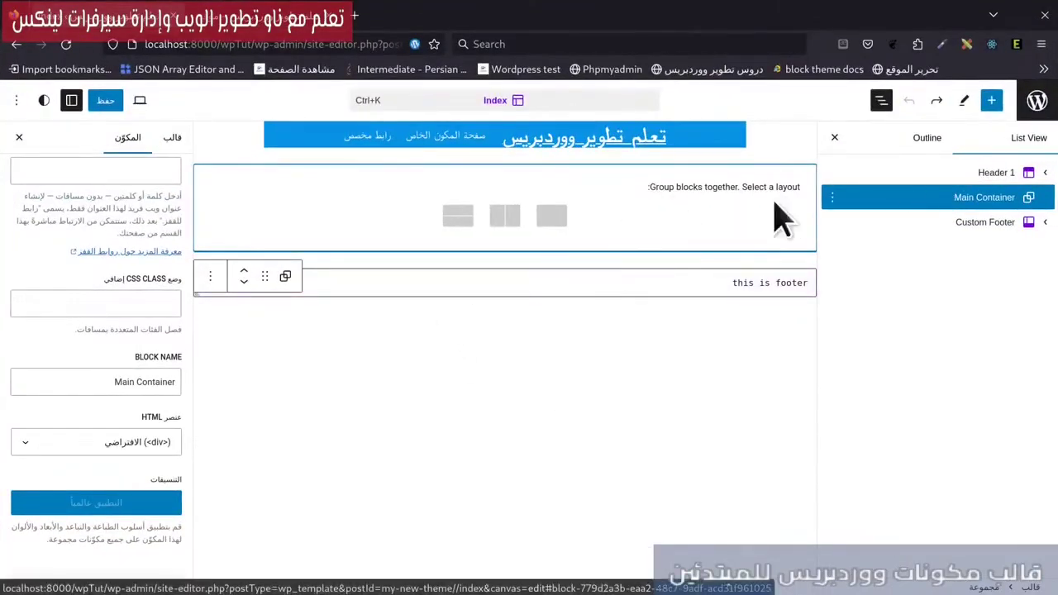
Step: Give Main Container the plain group layout and insert a nested Group block (مجموعة) inside it
left_click(551, 216)
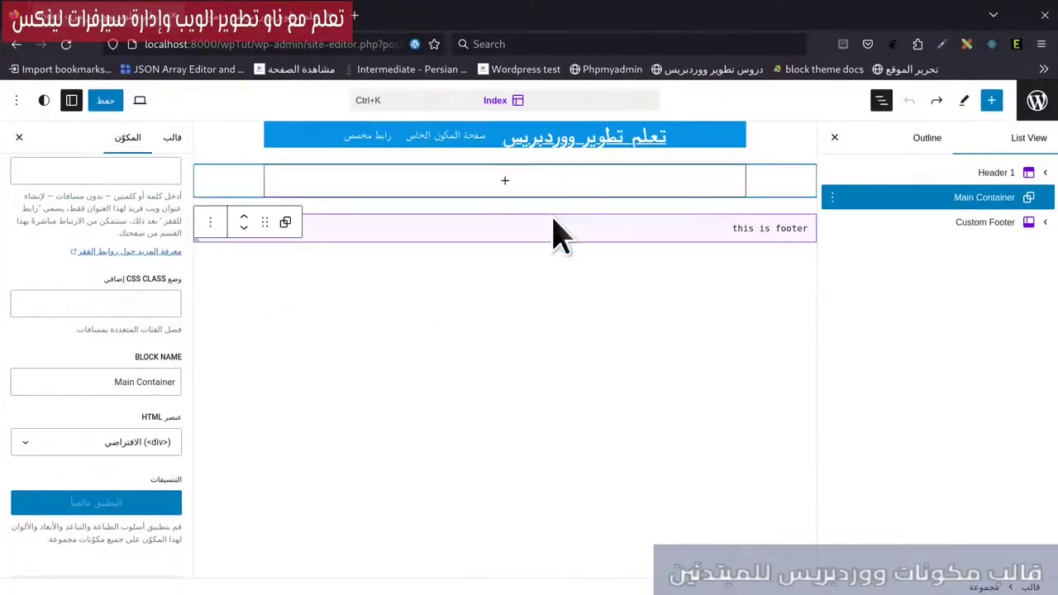
left_click(506, 181)
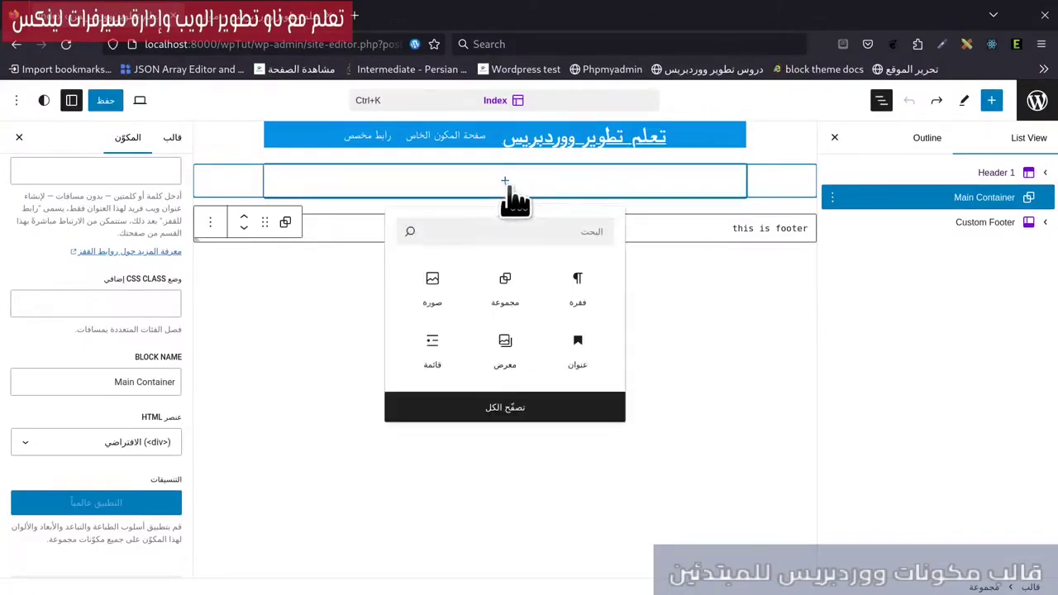
left_click(506, 281)
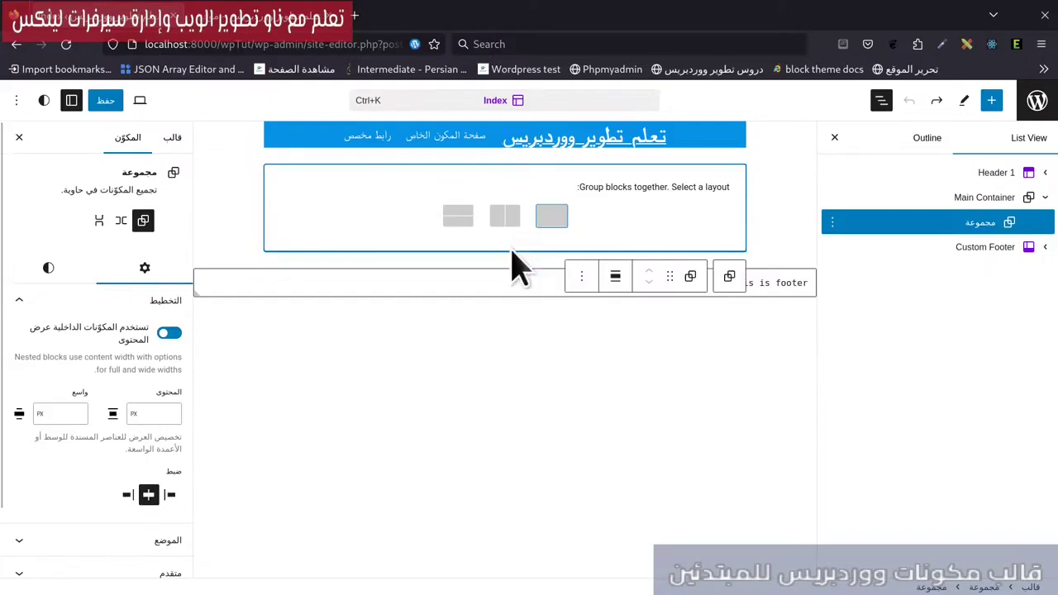
Step: Set the block name of the nested group to "Main Container Inner"
scroll(17, 496, "down", 1)
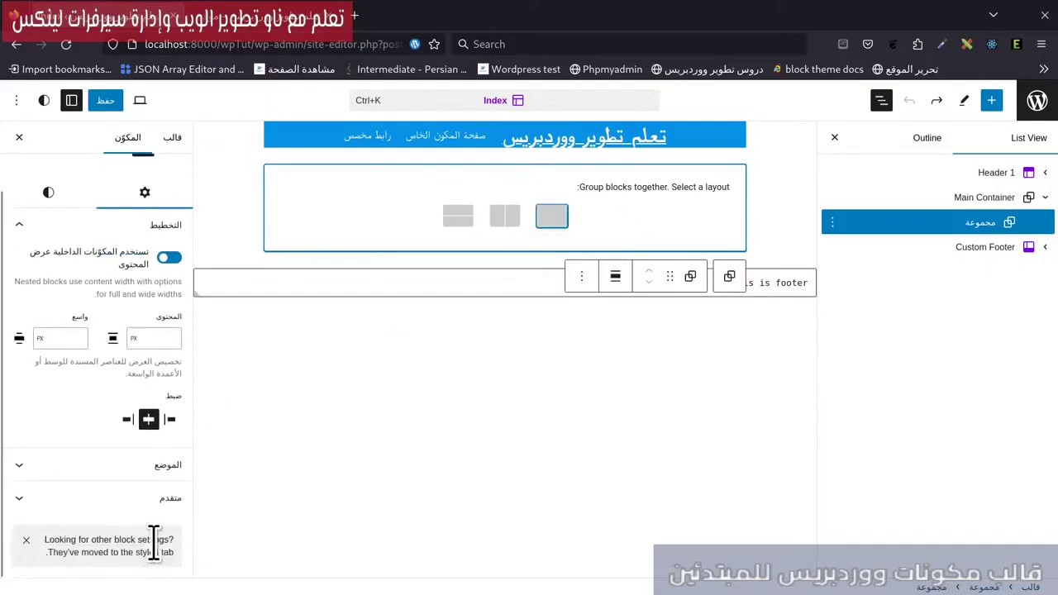
left_click(153, 500)
scroll(134, 534, "down", 4)
left_click(135, 446)
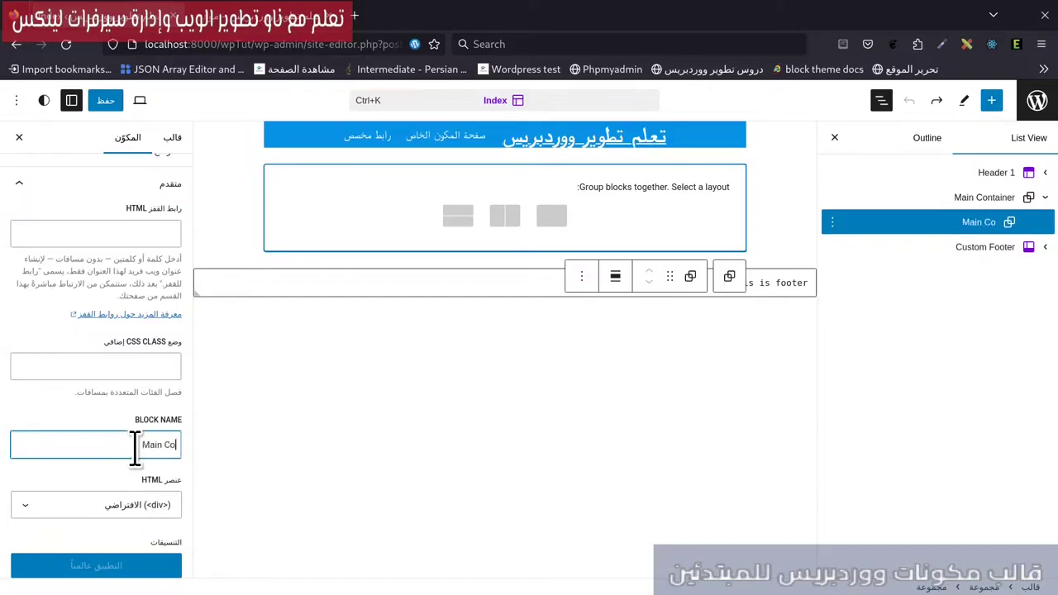
type("Main Container Inner")
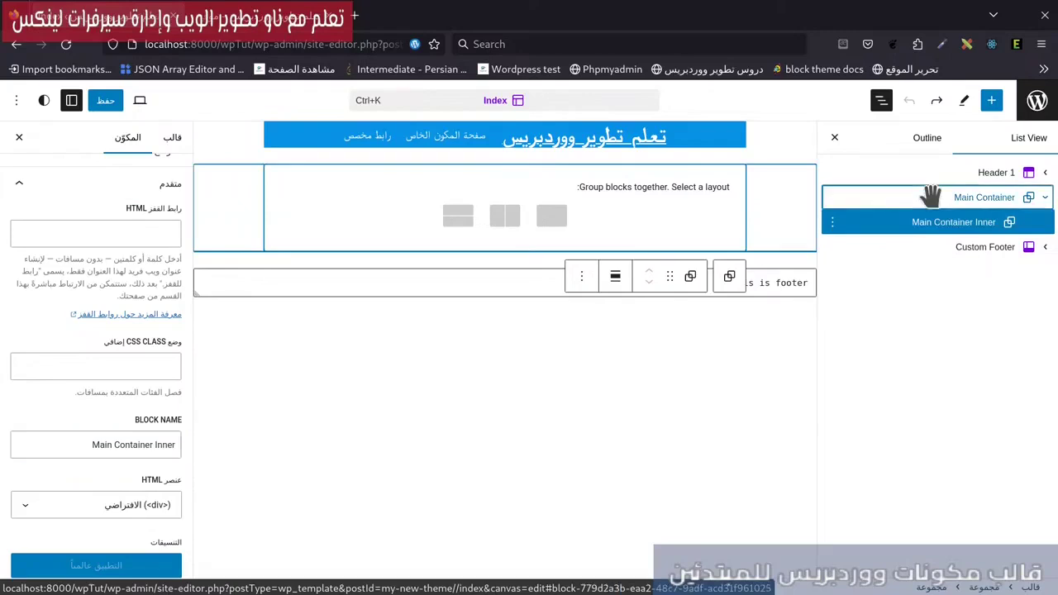
Step: Turn off content width for Main Container's inner blocks and give it the Secondary tomato background color with reduced opacity
left_click(932, 197)
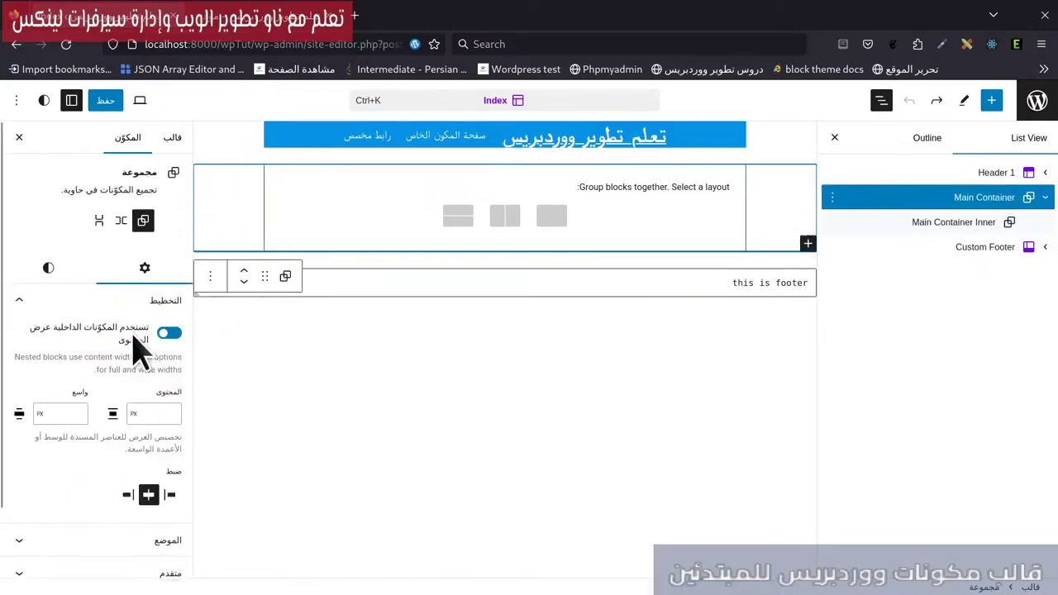
left_click(169, 334)
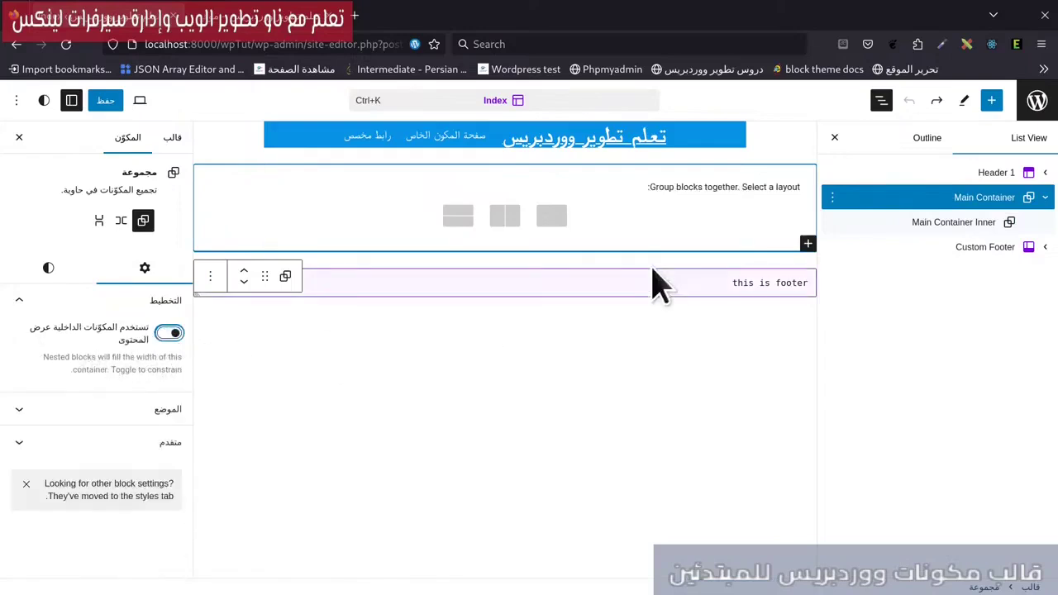
left_click(50, 267)
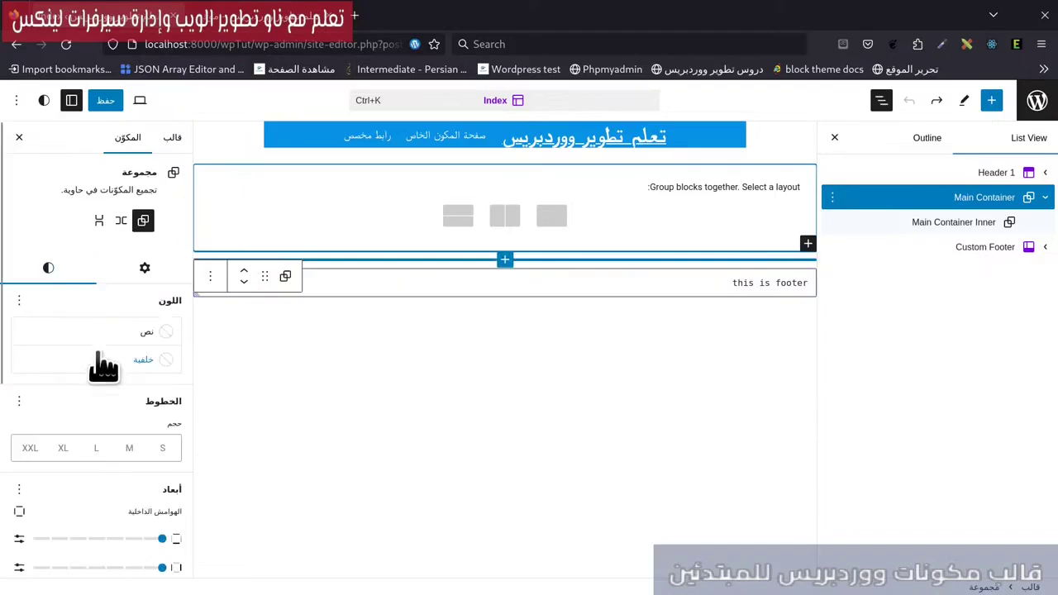
left_click(105, 361)
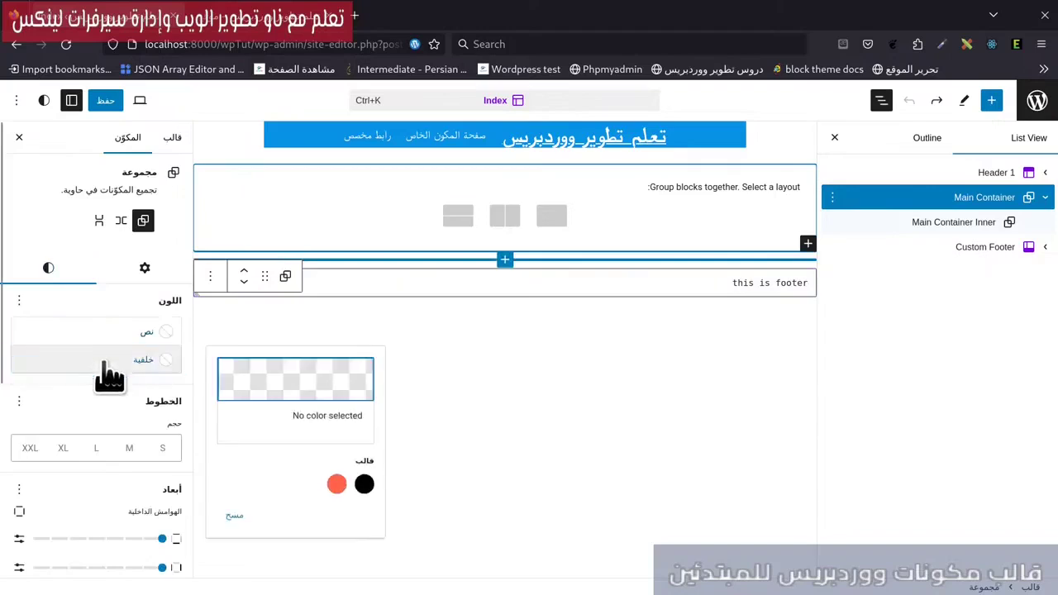
left_click(335, 484)
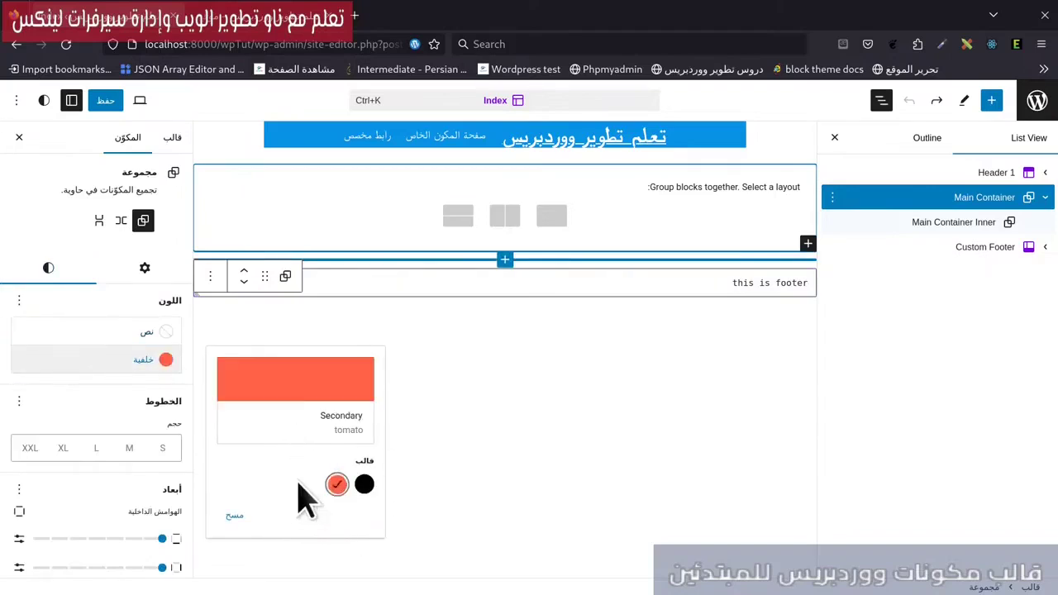
left_click(290, 394)
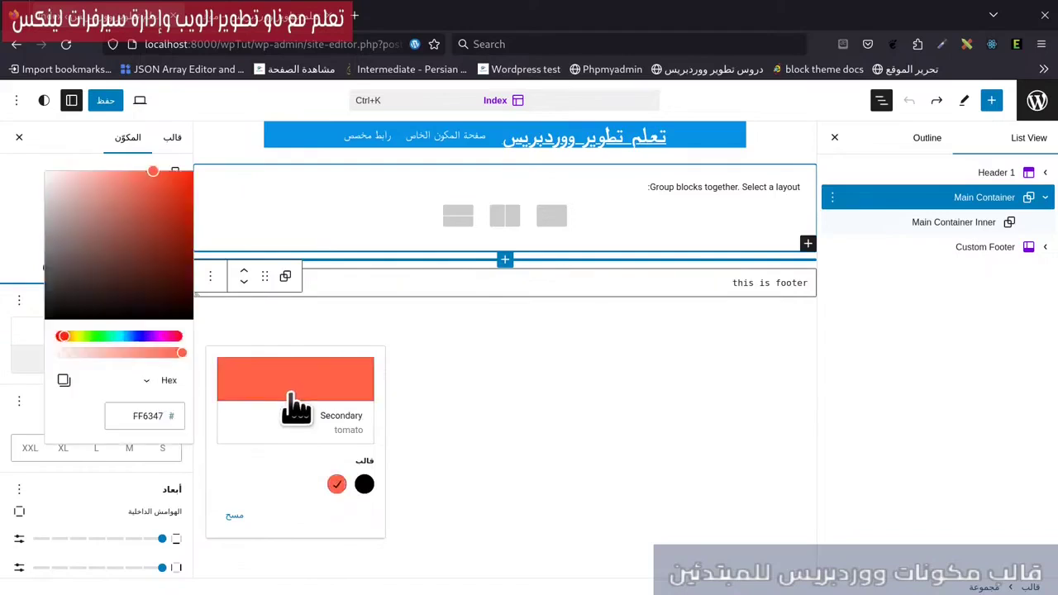
left_click_drag(104, 356, 89, 353)
left_click(500, 408)
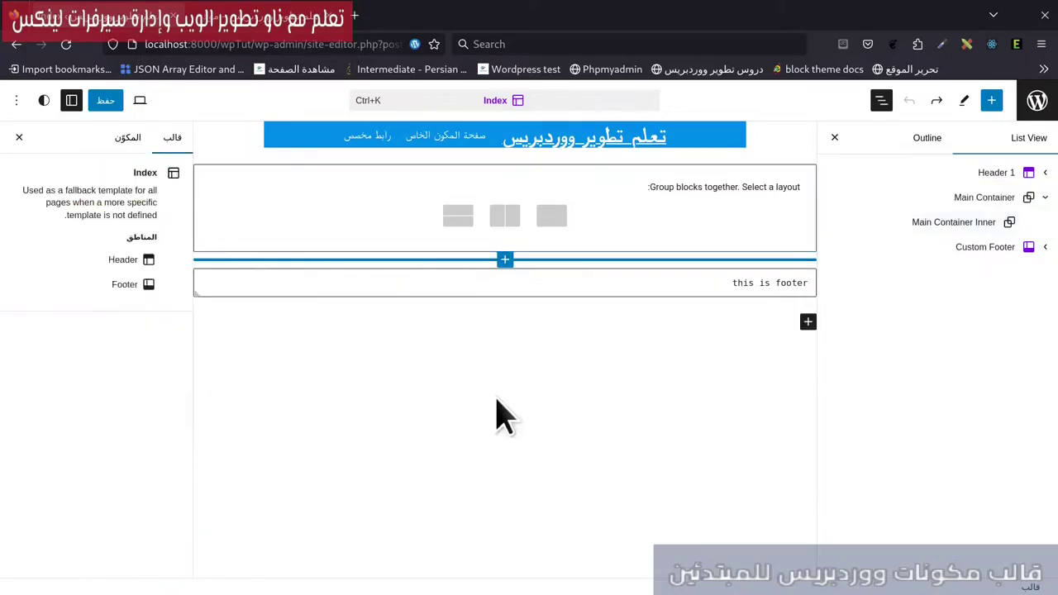
Step: Give Main Container Inner the plain group layout and insert a Query Loop block (حلقة استعلام) in it, using the search term "query"
left_click(920, 221)
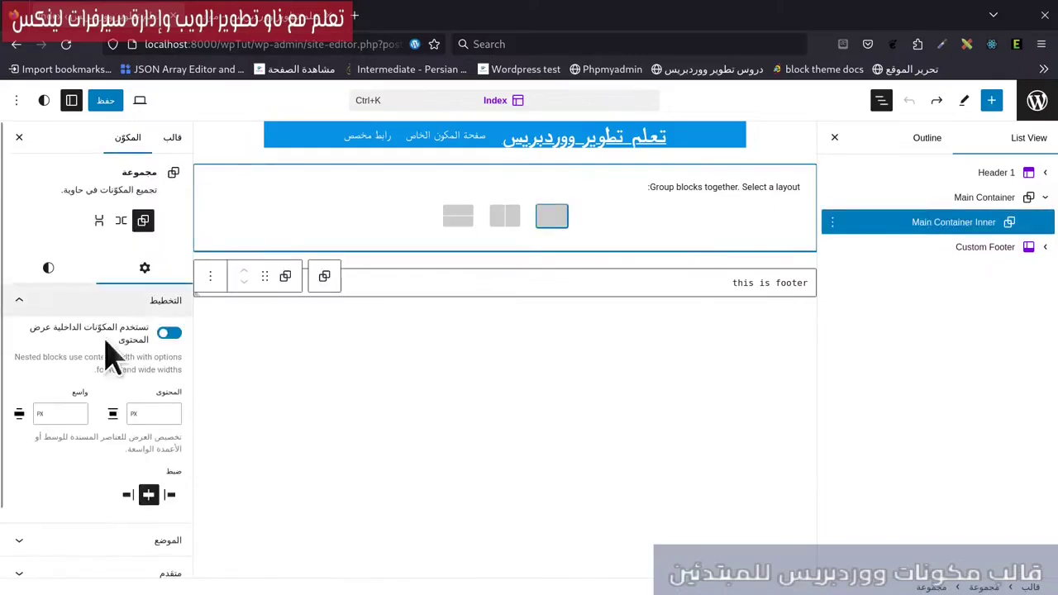
left_click(551, 219)
left_click(504, 181)
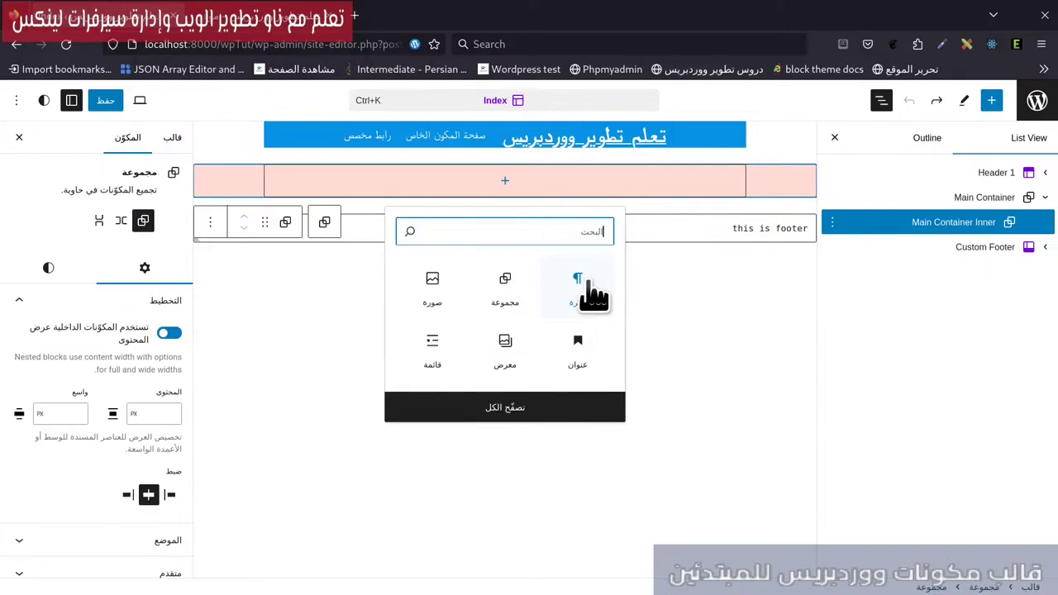
type("hea")
key("BackSpace")
key("BackSpace")
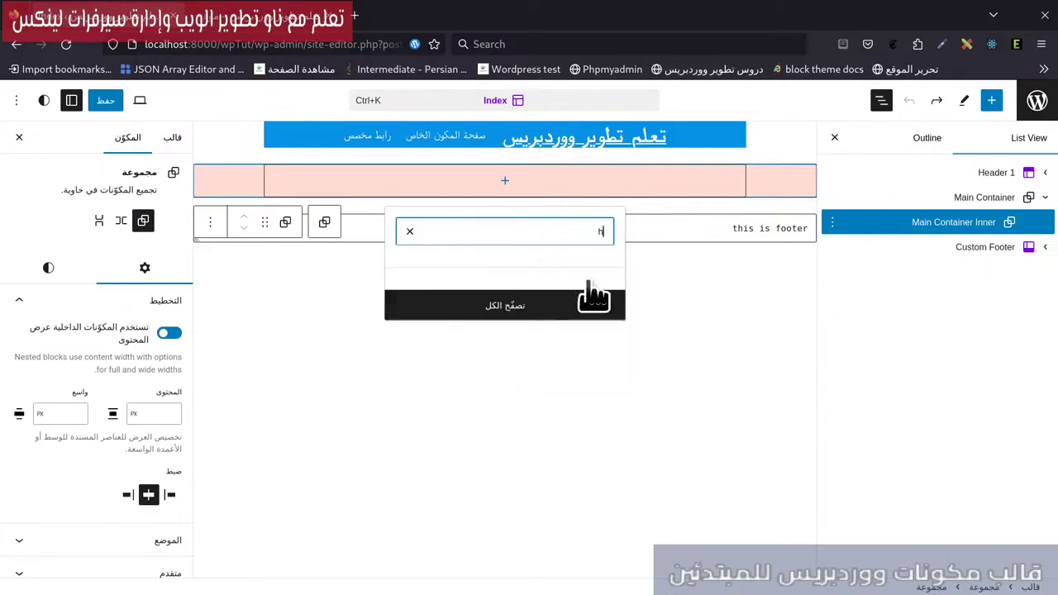
key("BackSpace")
type("query")
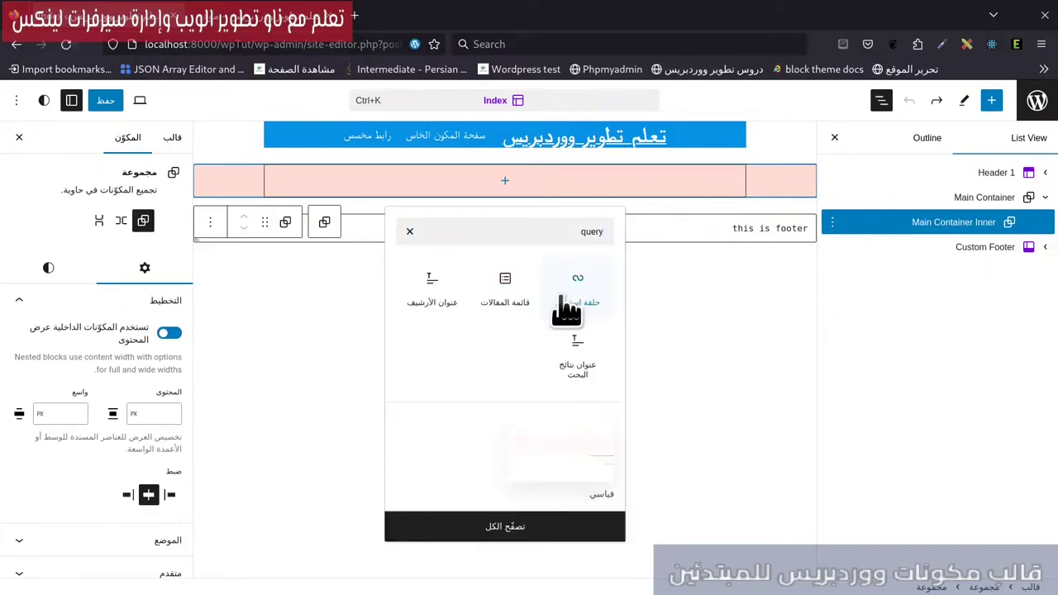
left_click(563, 293)
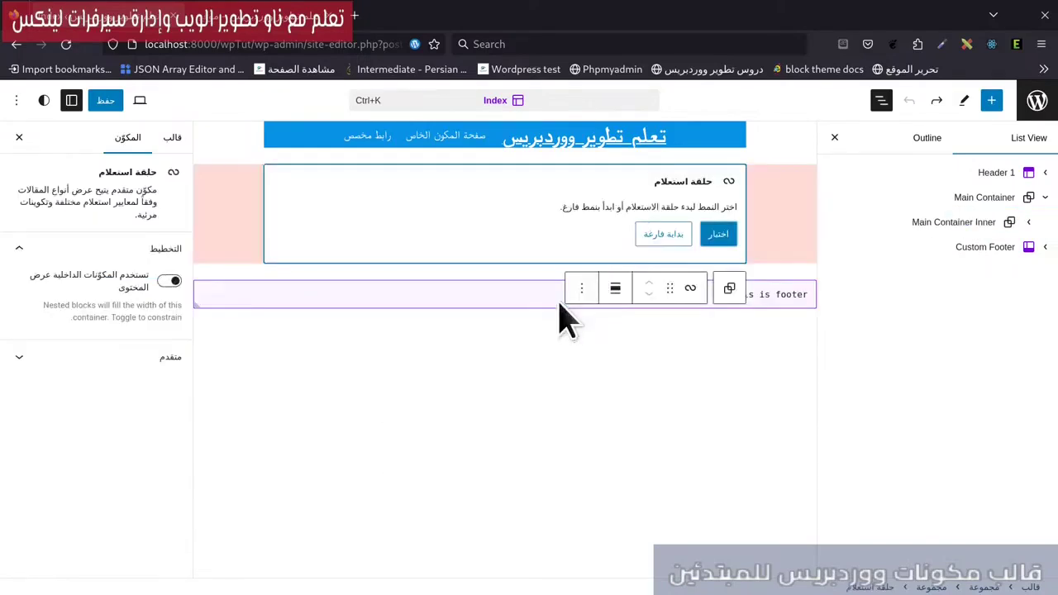
Step: Start the Query Loop blank with the image, date and title layout, and save the Index template
left_click(665, 242)
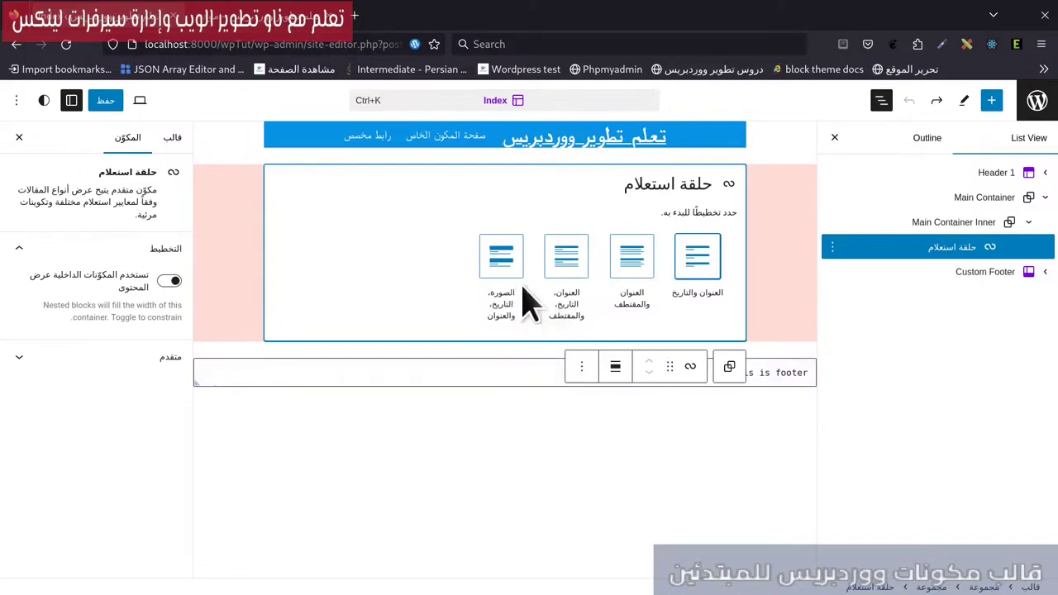
left_click(491, 266)
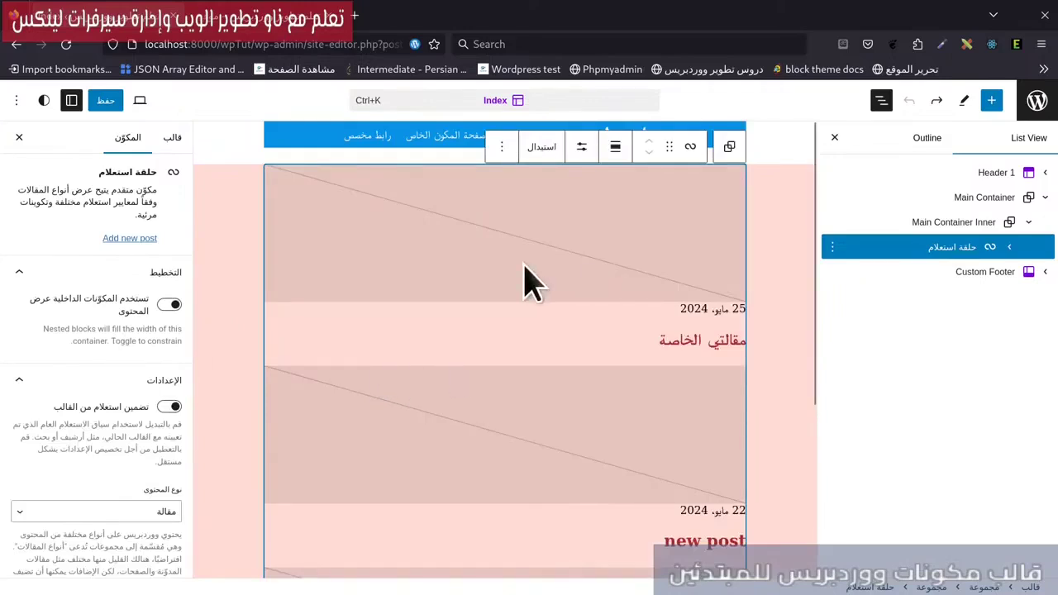
scroll(477, 248, "down", 5)
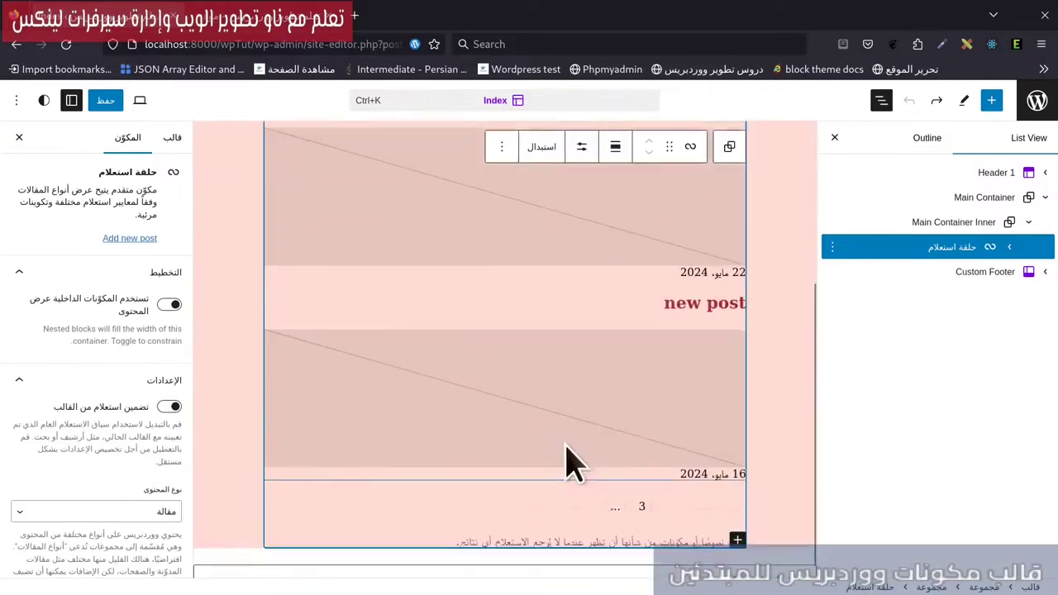
left_click(105, 100)
left_click(115, 100)
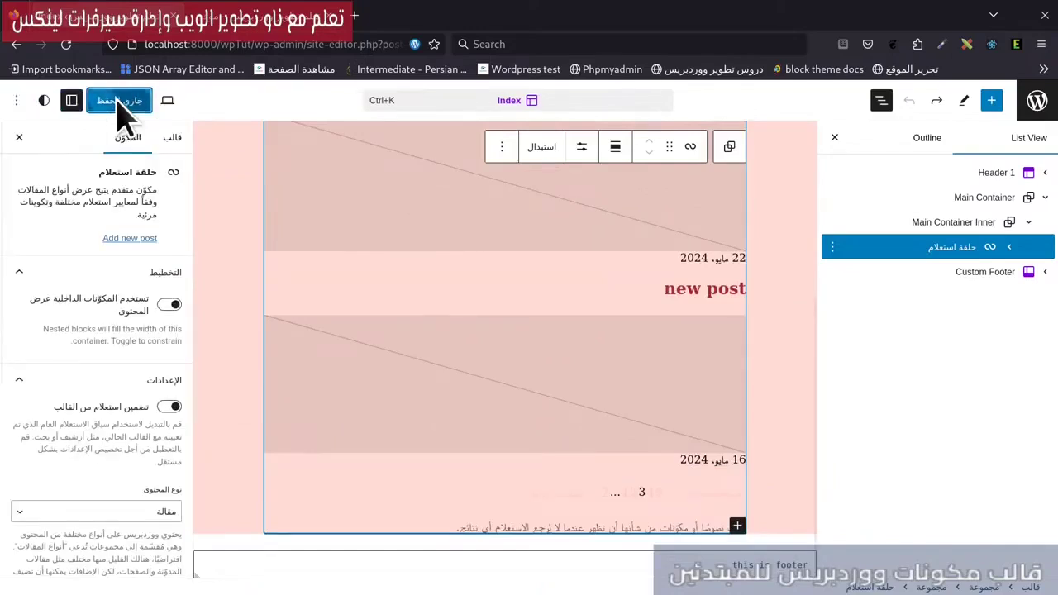
Step: Reload the site's front page to check the saved Index template, and return to the site editor
key("alt+Left")
left_click(67, 43)
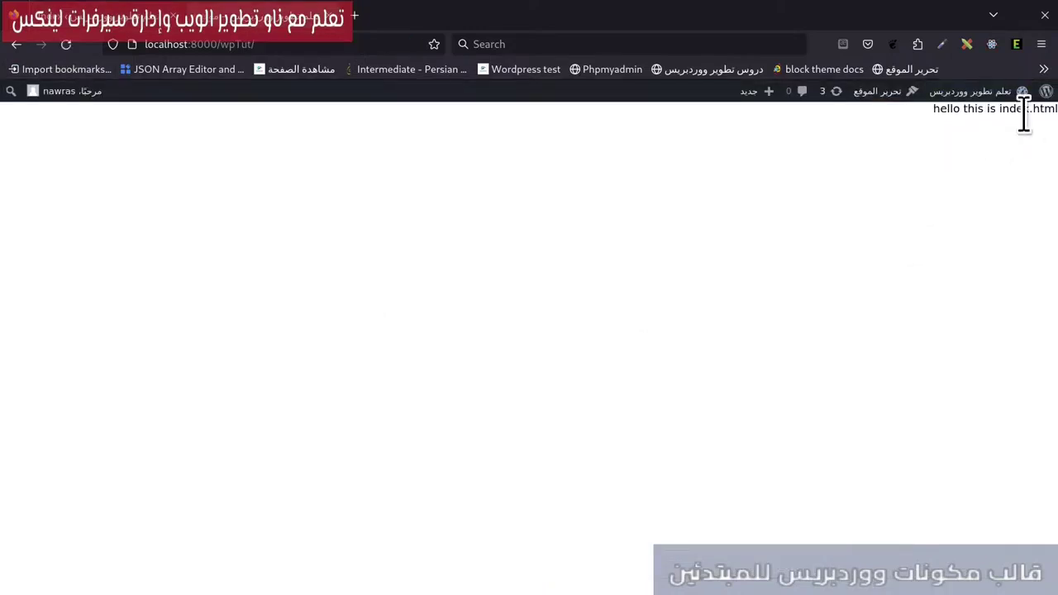
key("alt+Right")
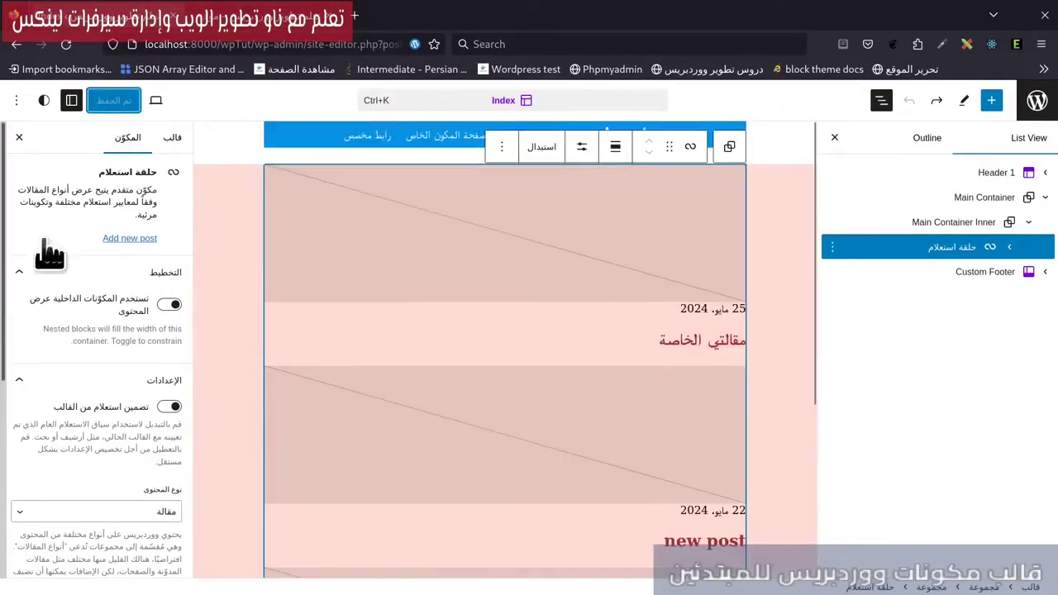
Step: Add a paragraph before the Query Loop with the filler text "dfgdsfgsdgsd", save the template and go back to the site's front page
left_click(174, 138)
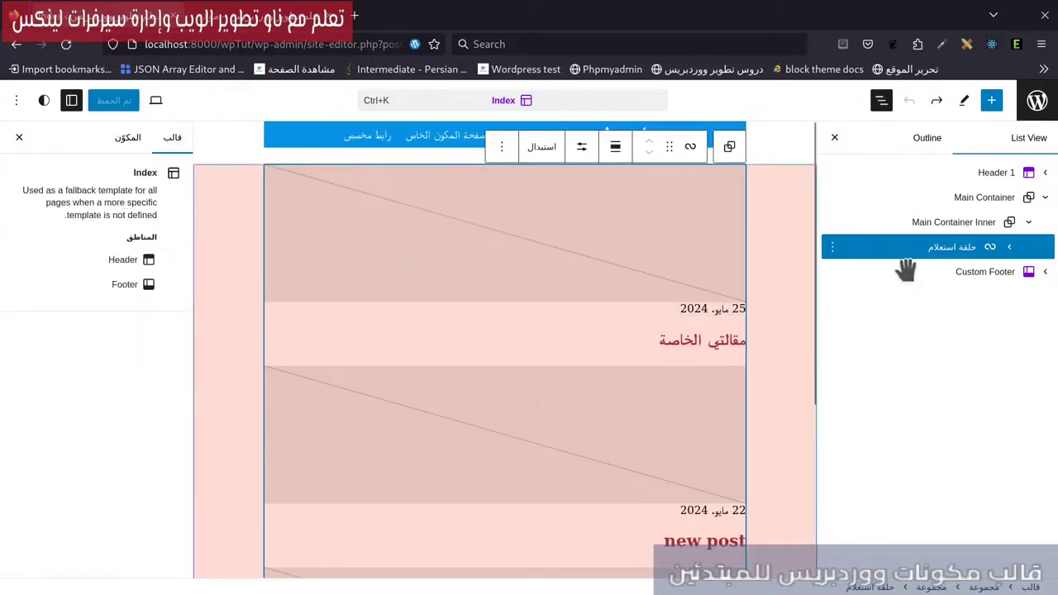
left_click(897, 201)
left_click(837, 252)
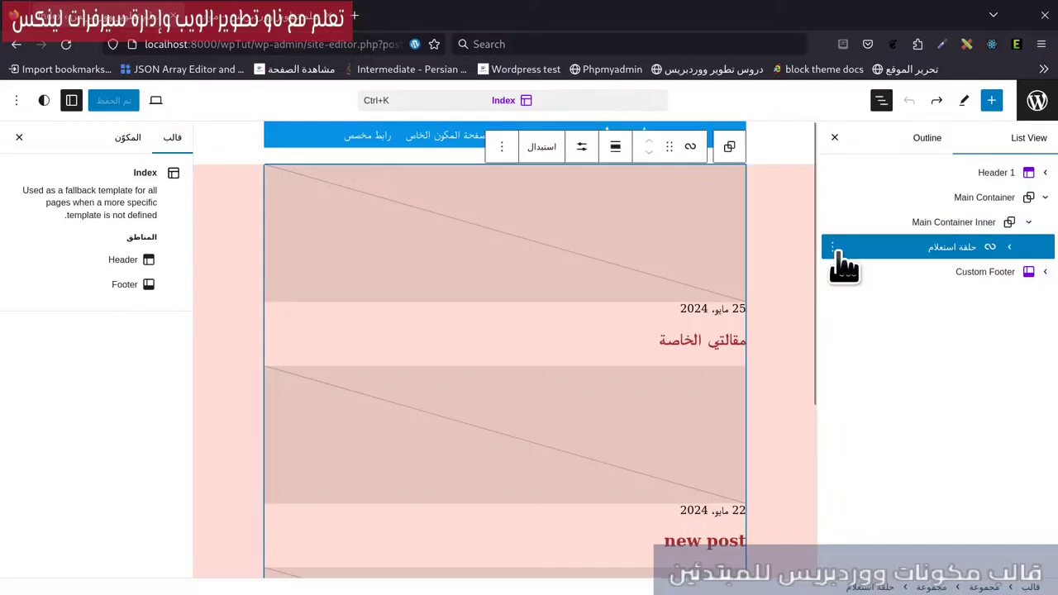
right_click(837, 252)
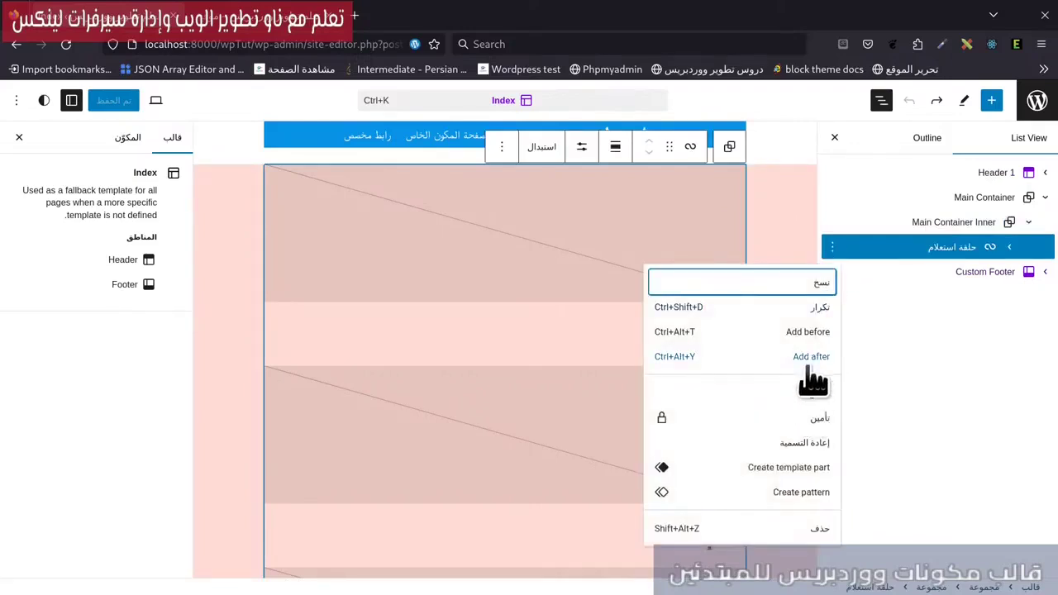
left_click(823, 334)
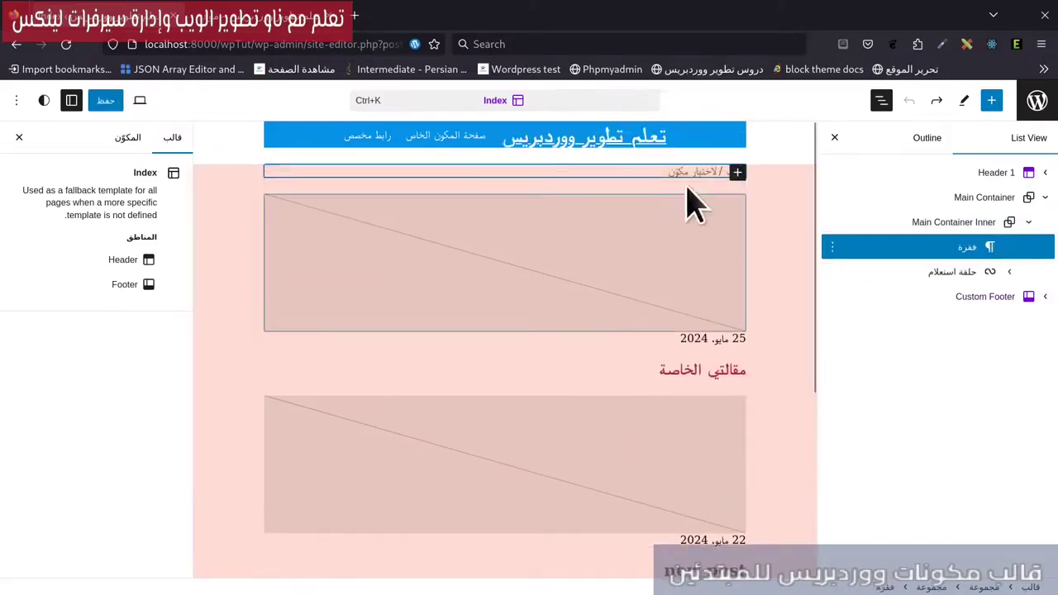
type("dfg")
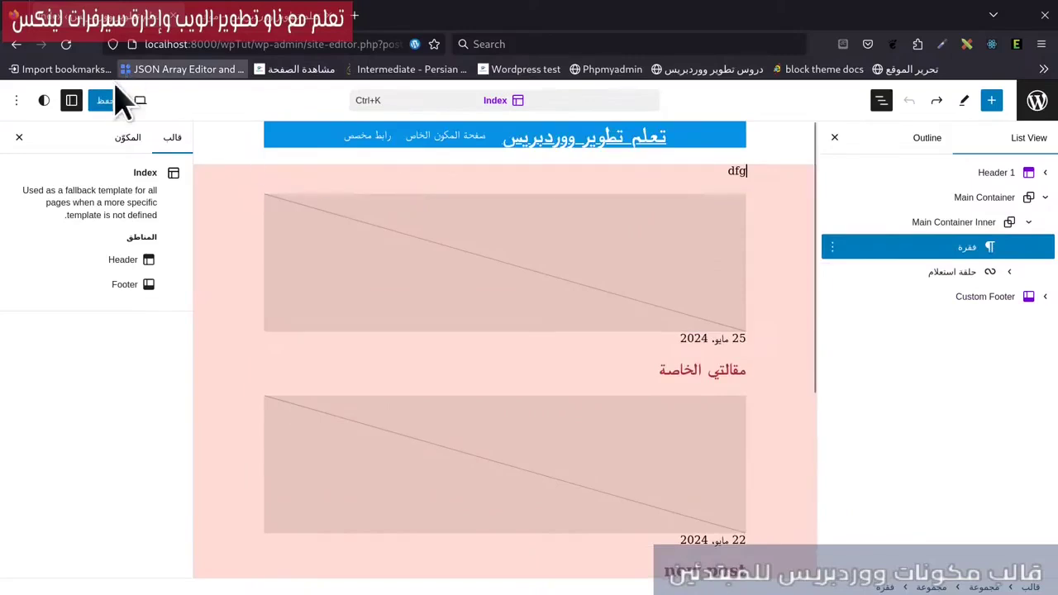
type("dsfgsdgsd")
left_click(105, 100)
left_click(36, 100)
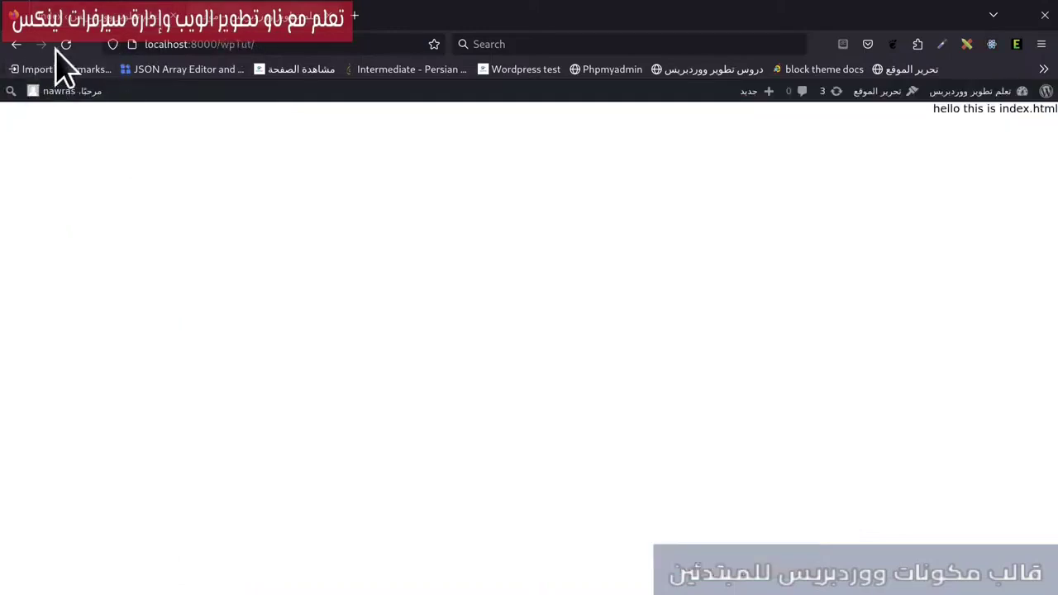
Step: Reload the site's front page, browse the query loop's pagination to check the listed posts, and return to the site editor
left_click(65, 44)
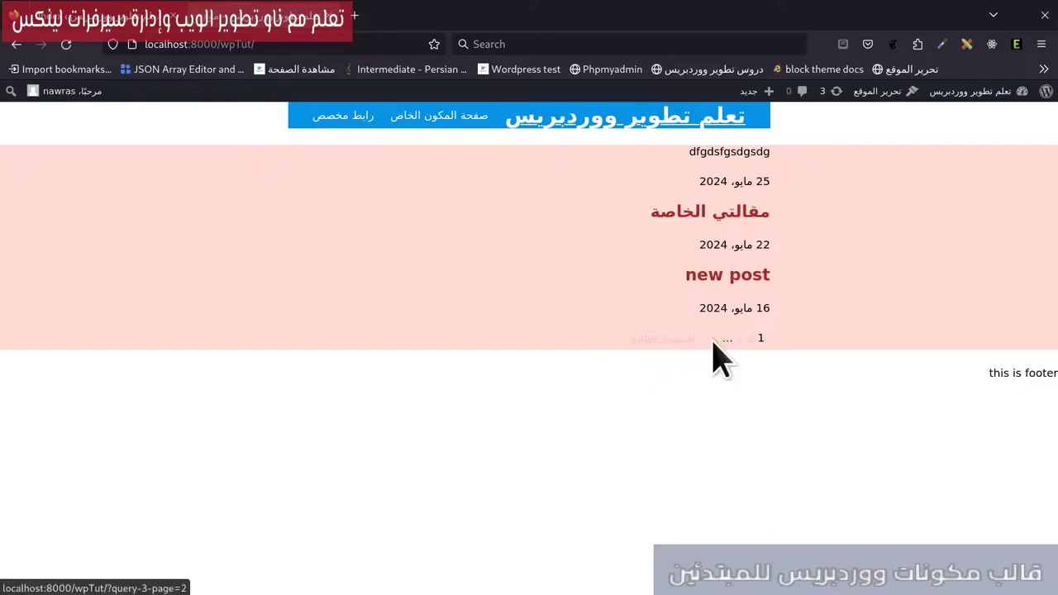
left_click(715, 341)
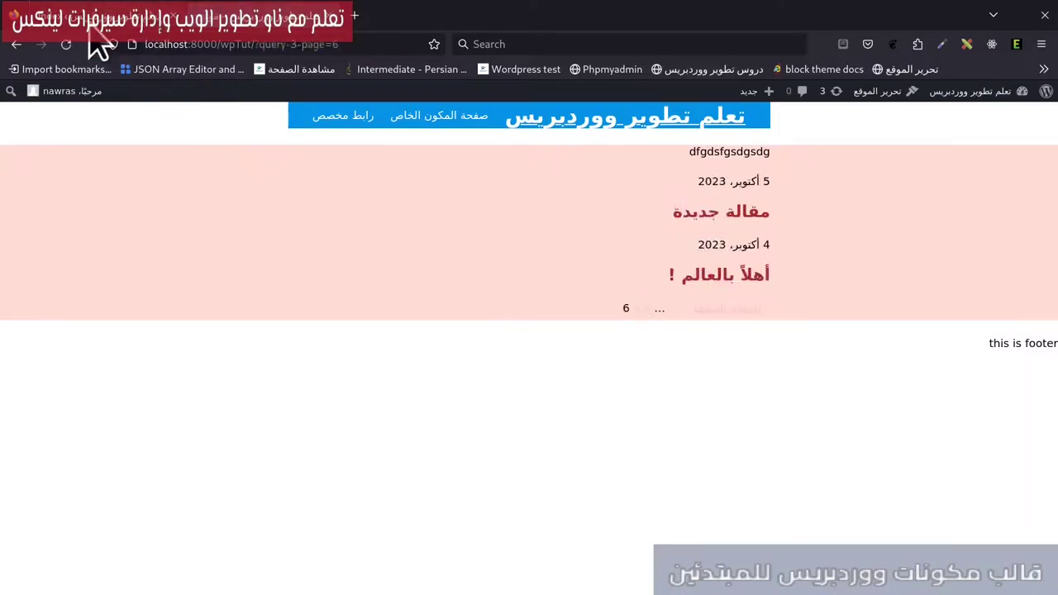
left_click(248, 17)
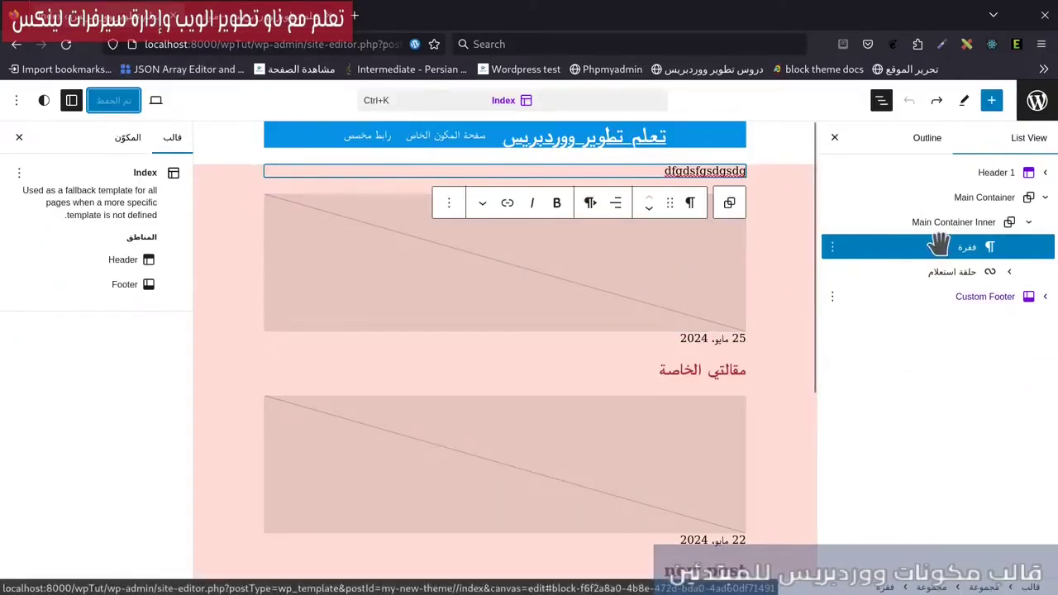
Step: Set the Query Loop block to 10 items per page, save the Index template and go back to the front page
left_click(876, 273)
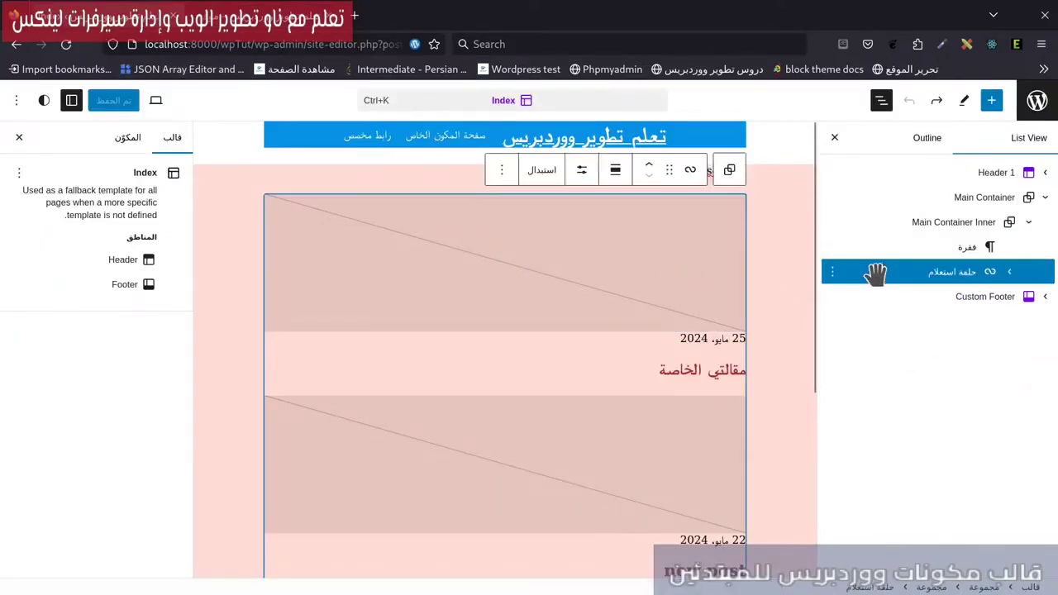
left_click(584, 172)
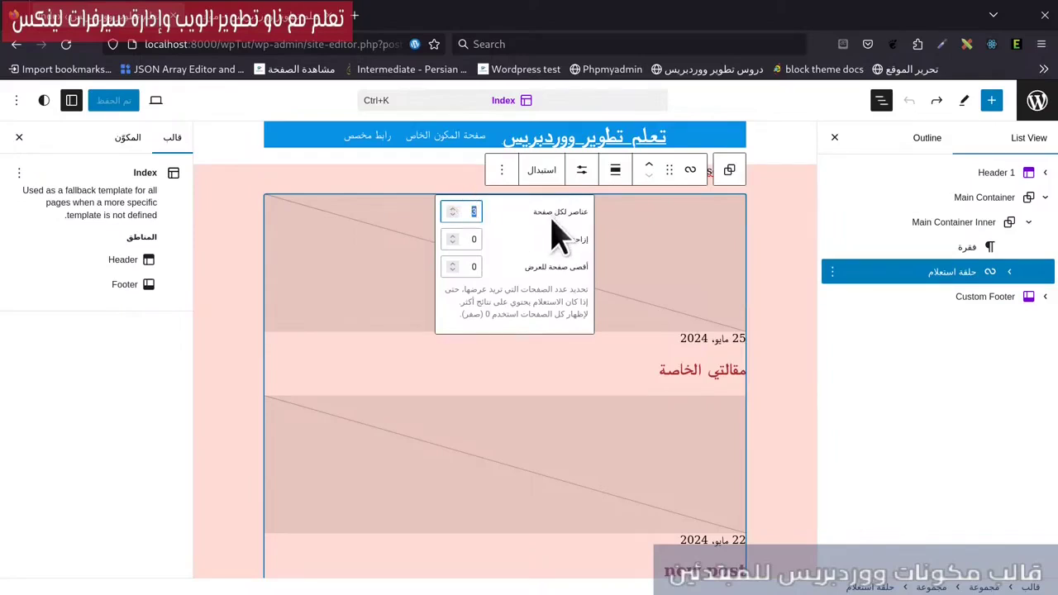
type("10")
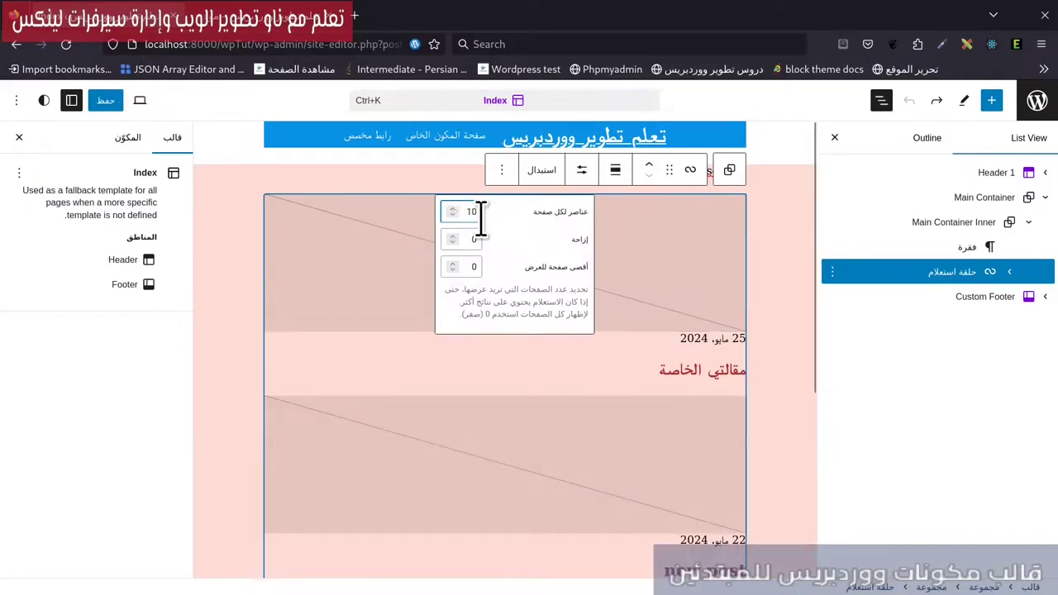
left_click(110, 101)
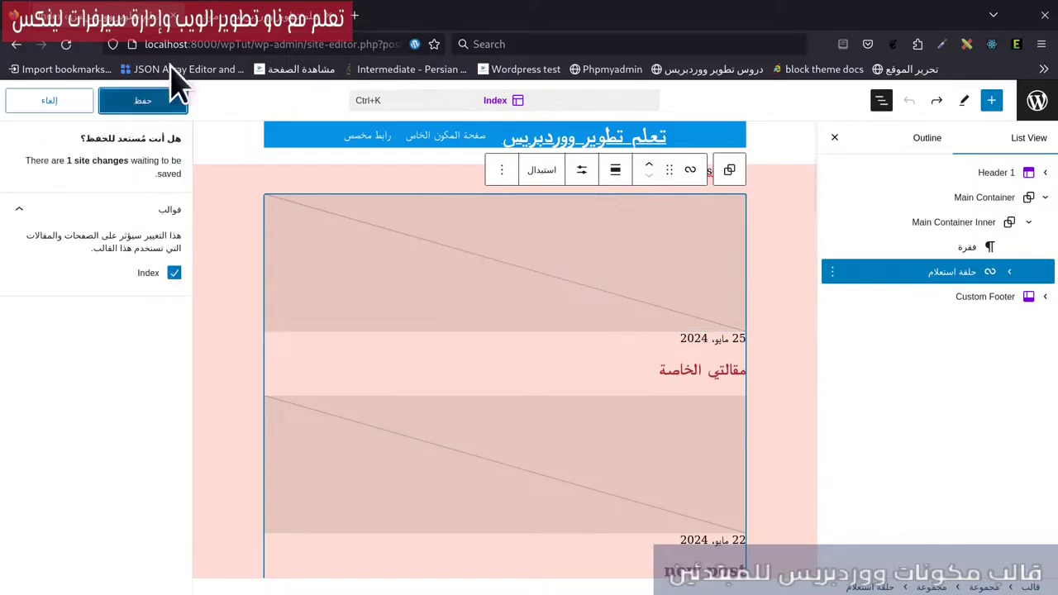
left_click(238, 25)
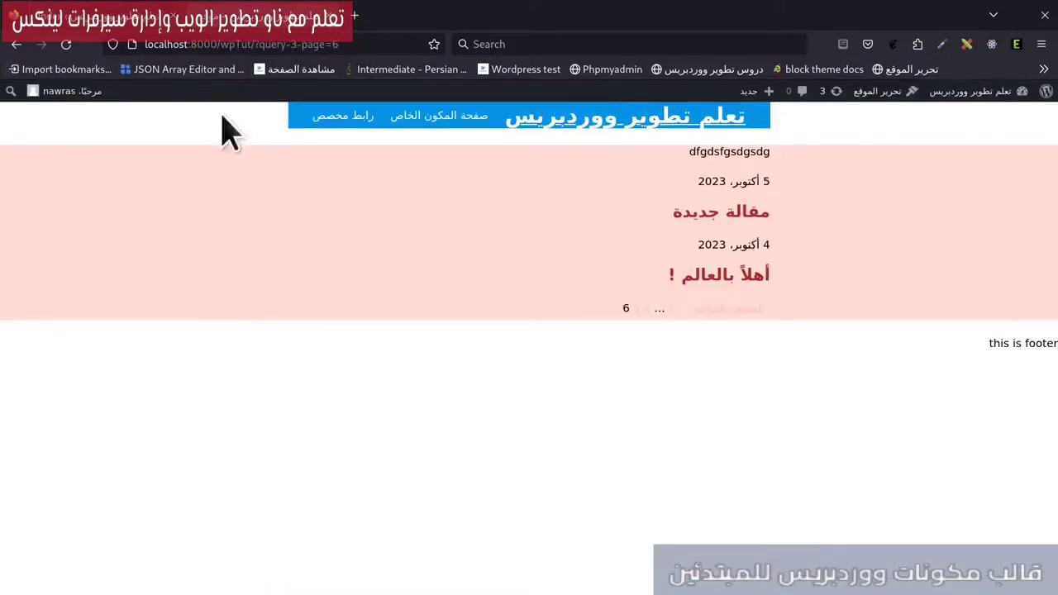
Step: Reload the site, reopen localhost:8000/wpTut without the pagination parameter, and look through the posts on its first page
left_click(66, 44)
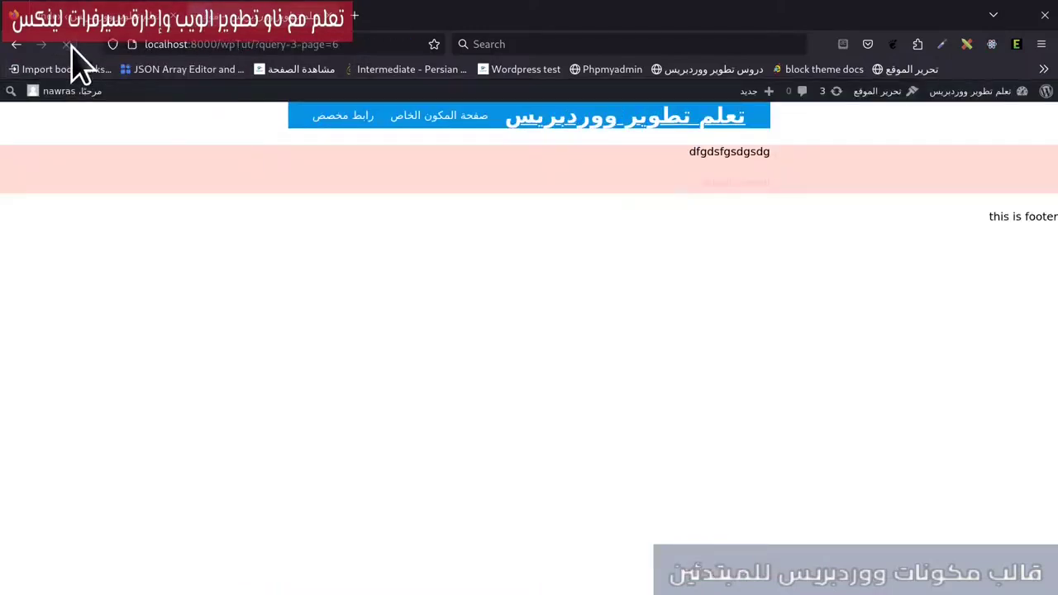
left_click(742, 185)
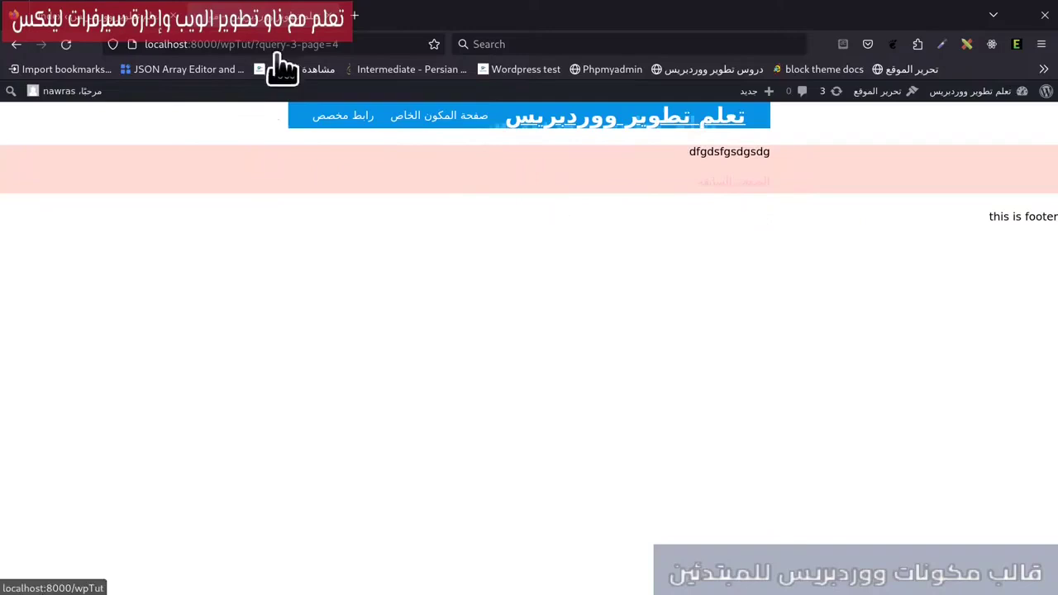
left_click(385, 44)
key("BackSpace")
key("BackSpace")
key("BackSpace")
key("BackSpace")
key("BackSpace")
key("BackSpace")
key("BackSpace")
key("BackSpace")
key("BackSpace")
key("BackSpace")
key("BackSpace")
key("BackSpace")
key("BackSpace")
key("BackSpace")
key("Return")
scroll(834, 261, "down", 4)
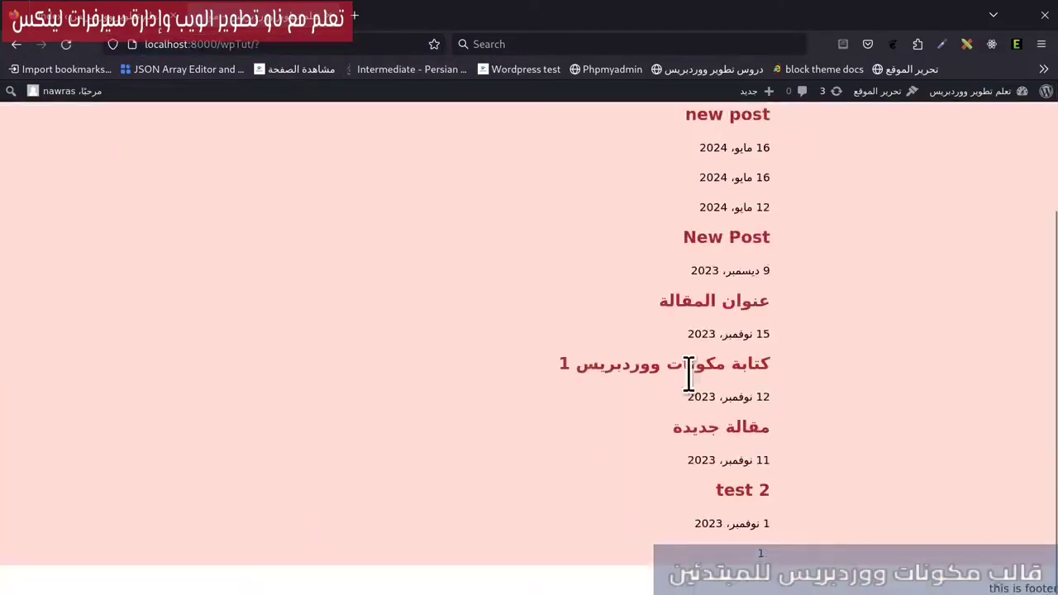
scroll(659, 430, "up", 3)
scroll(716, 310, "down", 3)
scroll(602, 324, "up", 3)
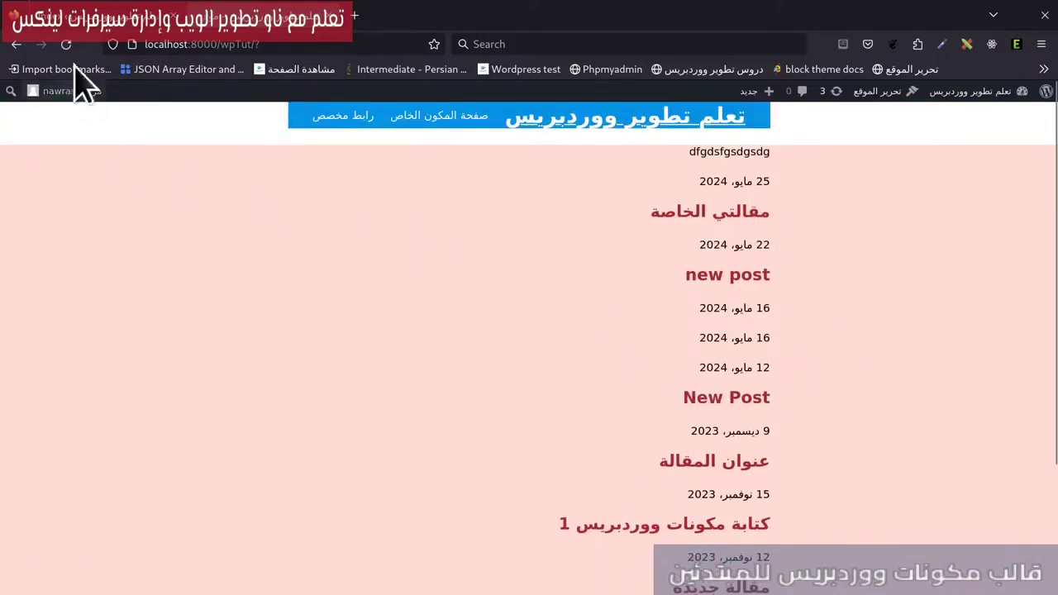
Step: Open the WordPress dashboard in a separate browser tab and go to the list of all posts (كل المقالات)
left_click(17, 44)
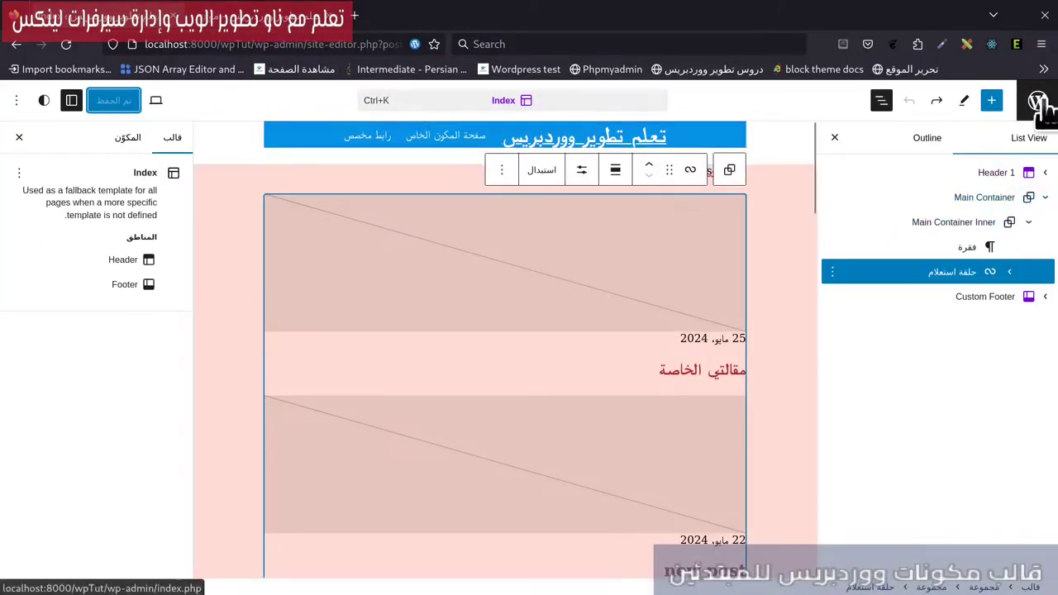
left_click(269, 25)
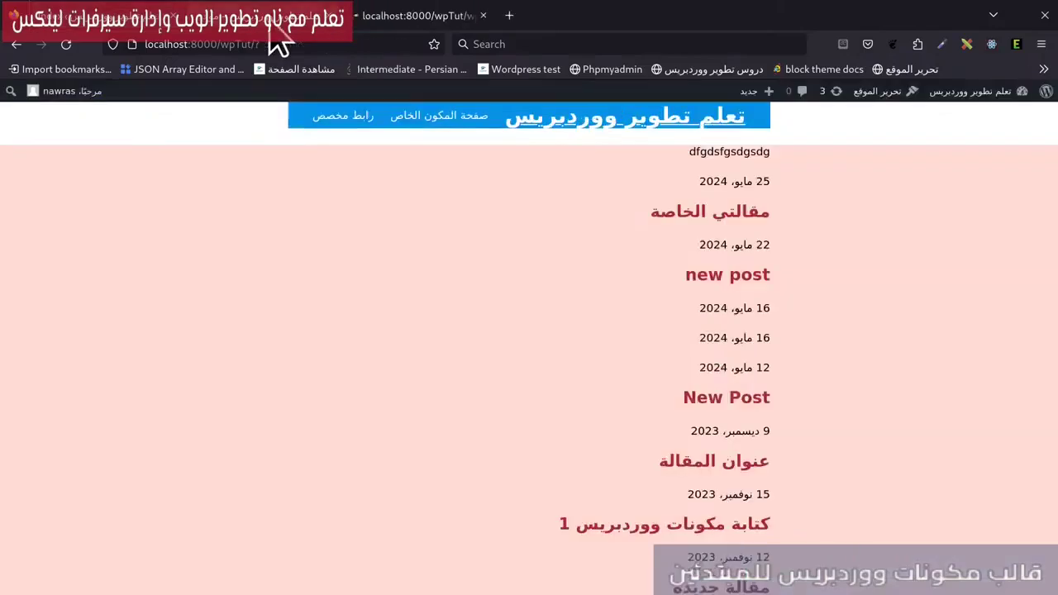
left_click(417, 18)
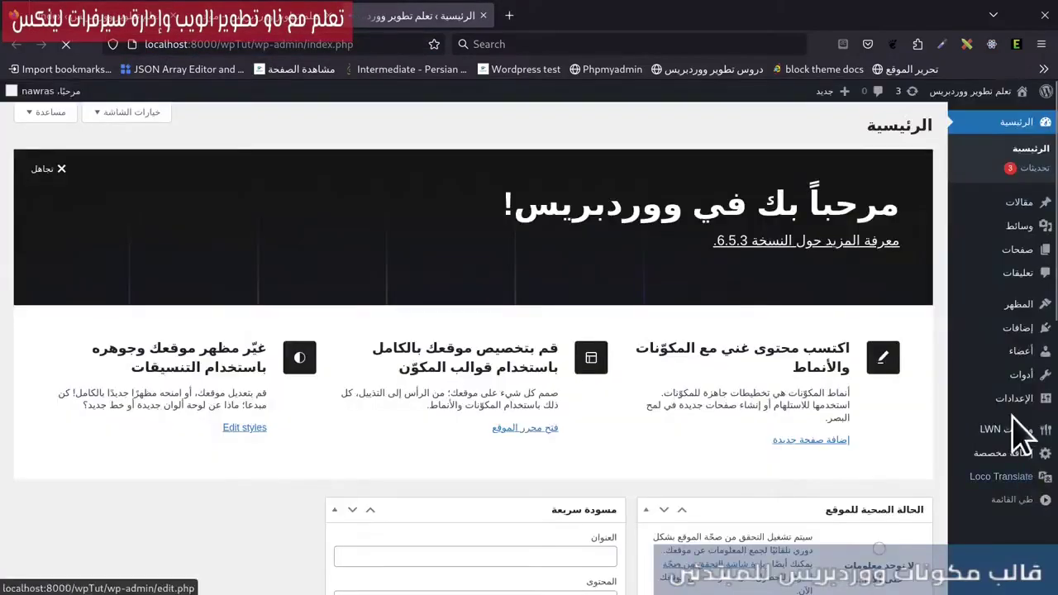
mouse_move(988, 205)
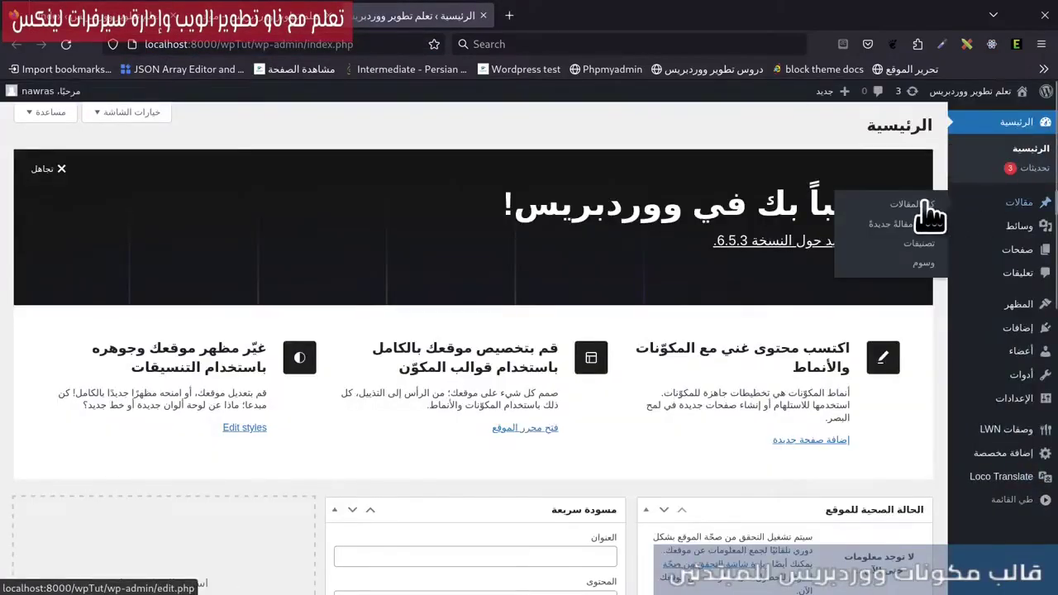
left_click(941, 204)
Step: Open the post "مقالتي الخاصة" in the editor to inspect its title, and return to the posts list
left_click(892, 247)
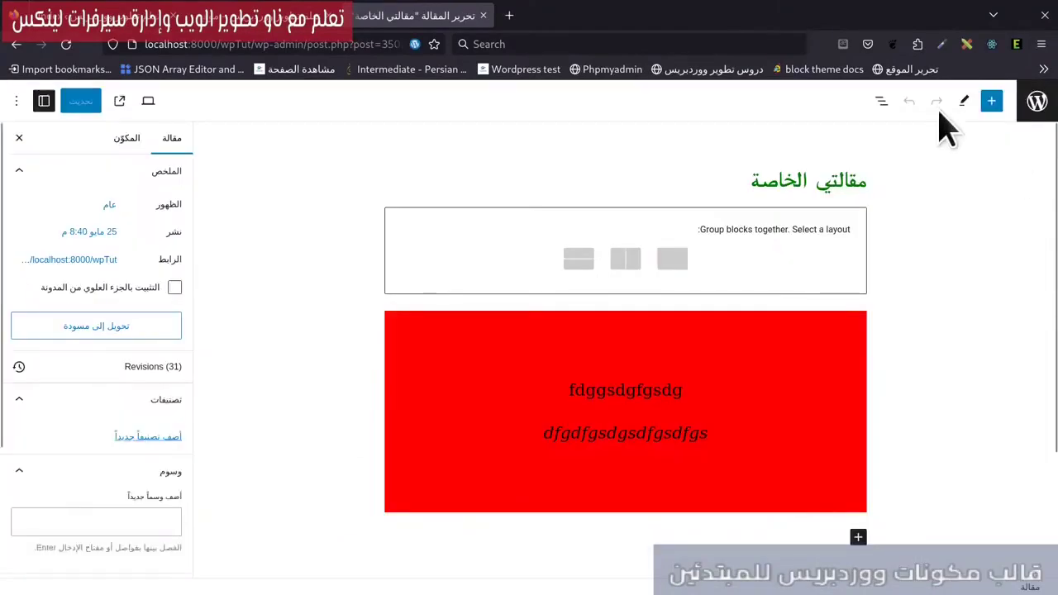
triple_click(808, 182)
left_click(808, 182)
triple_click(807, 182)
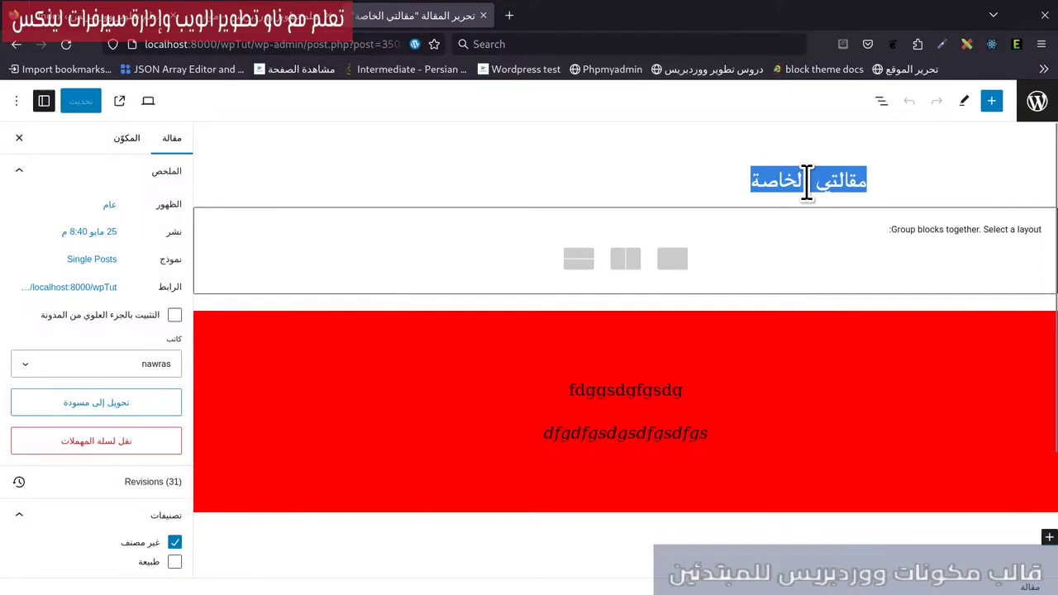
left_click(1037, 101)
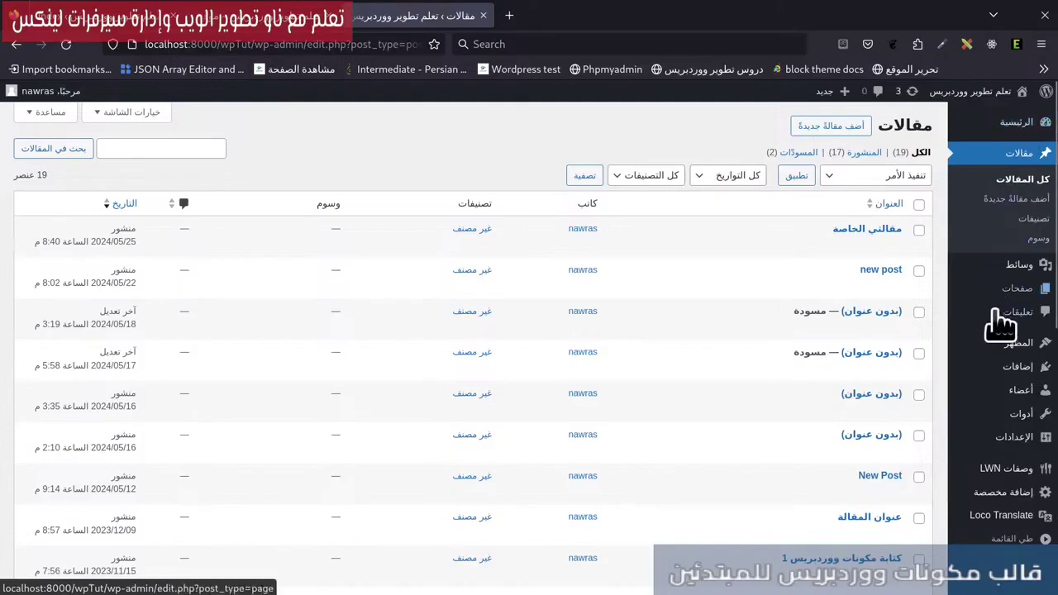
Step: Search the new plugins for "populate posts" and install Easy Populate Posts
mouse_move(1016, 366)
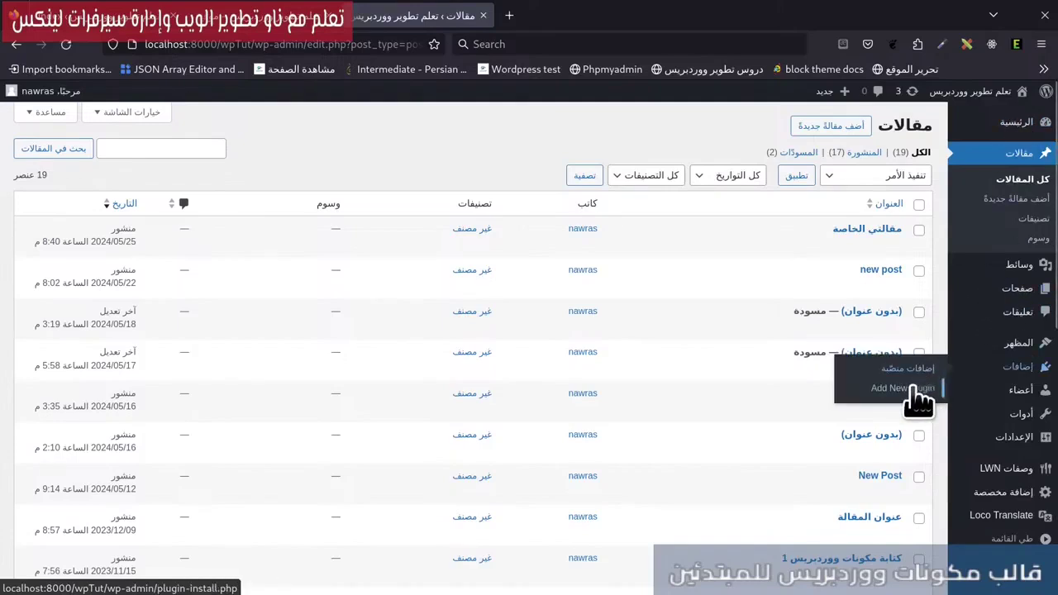
left_click(912, 388)
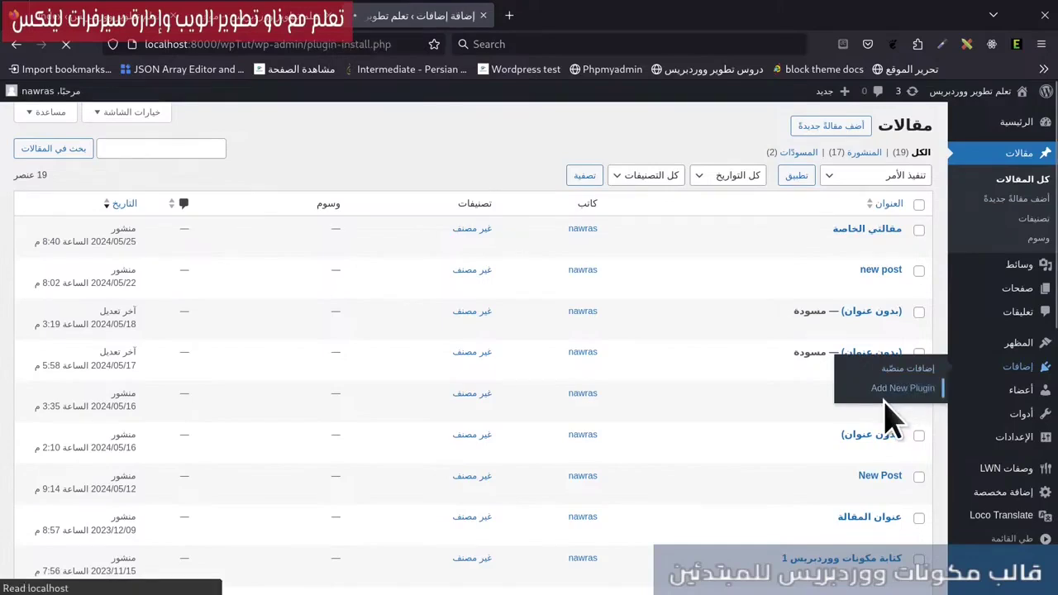
left_click(170, 167)
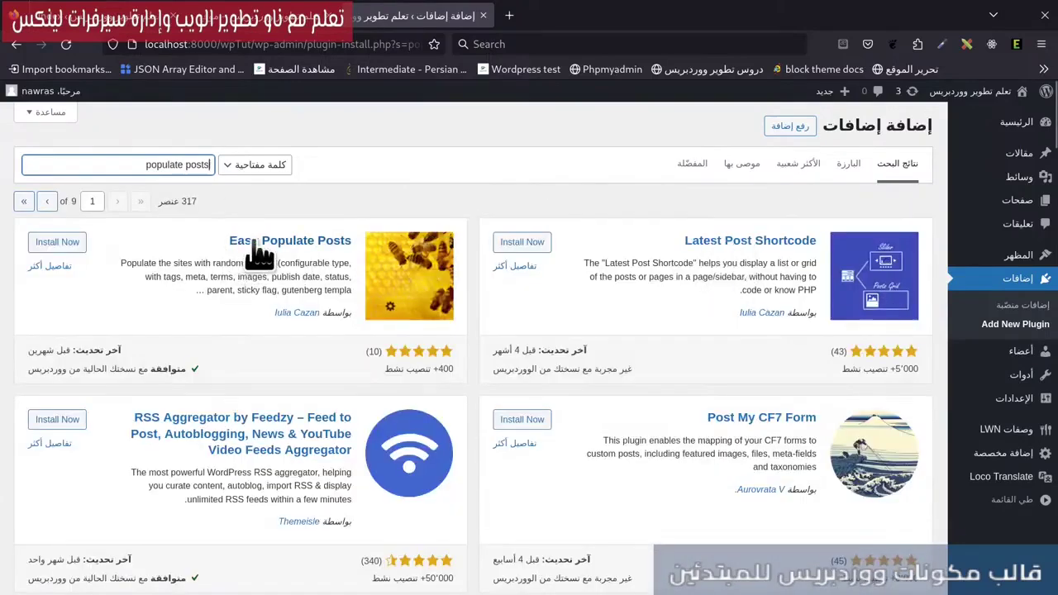
left_click(45, 245)
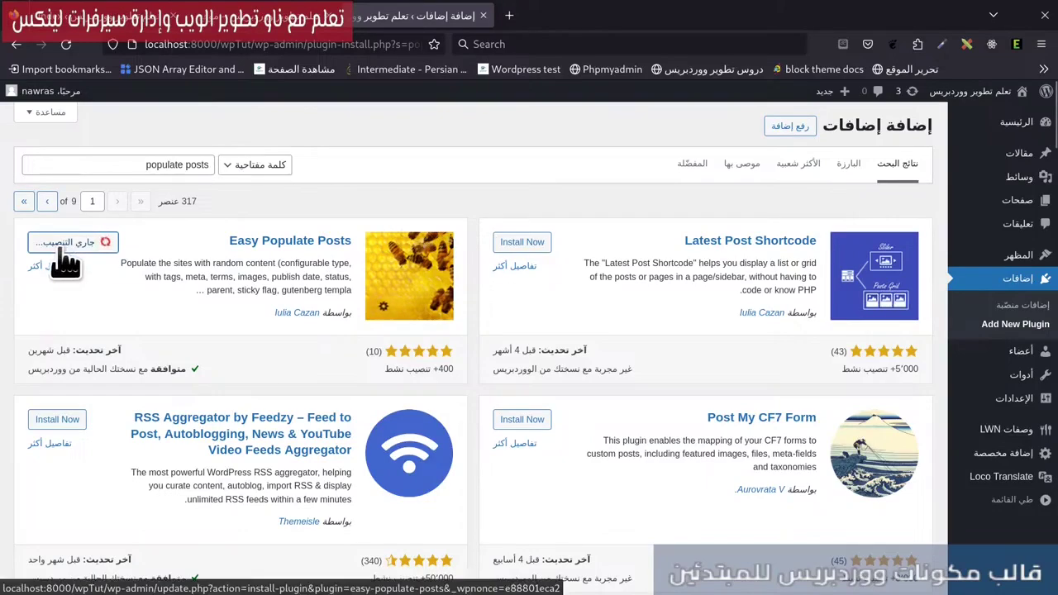
left_click(235, 25)
left_click(383, 18)
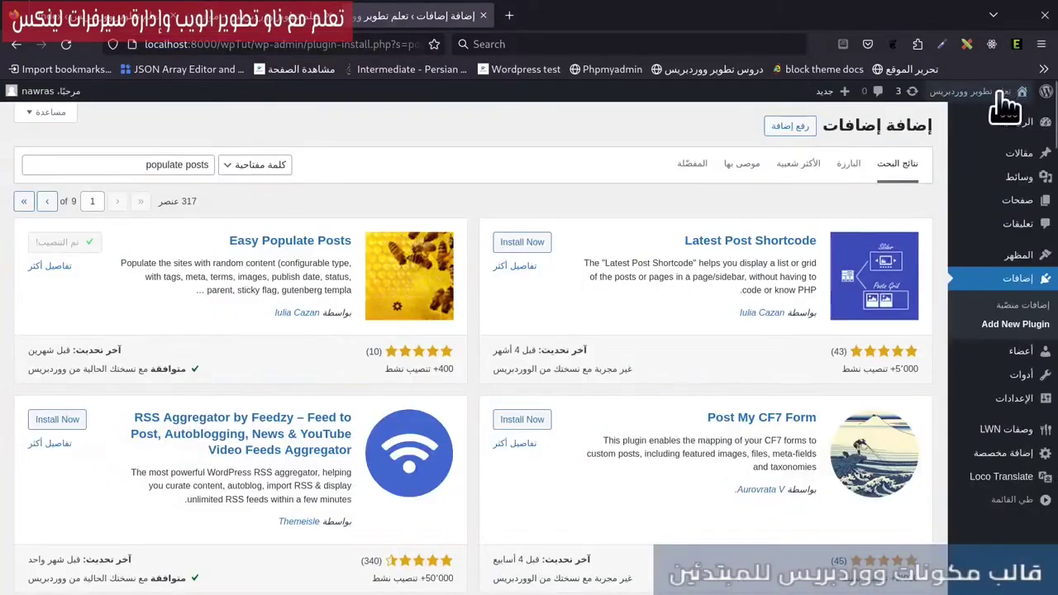
Step: Open the posts list through the site in another tab and move all listed posts to the trash
left_click(550, 18)
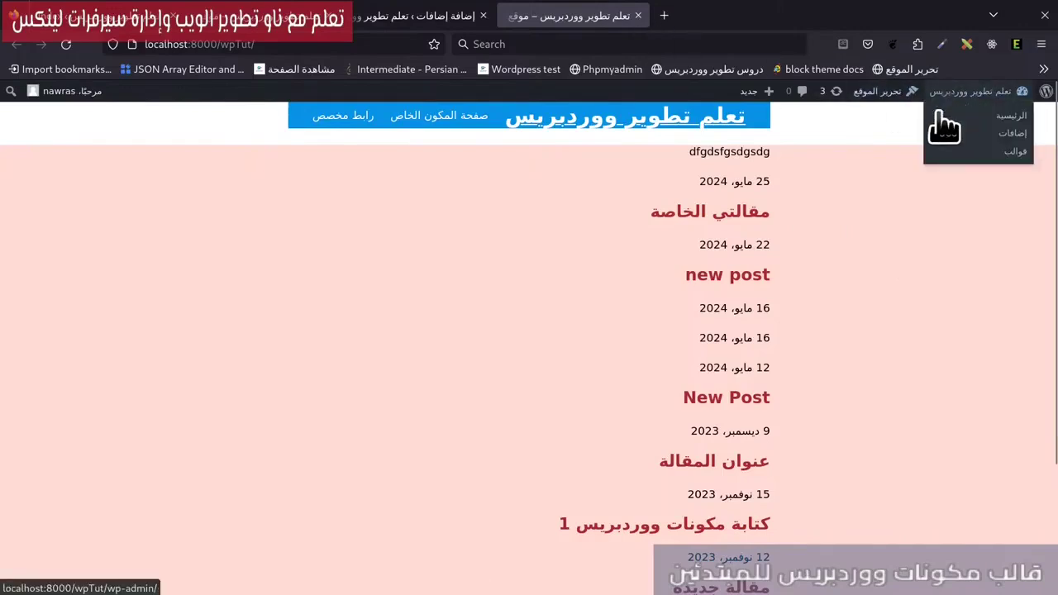
left_click(942, 116)
mouse_move(1023, 207)
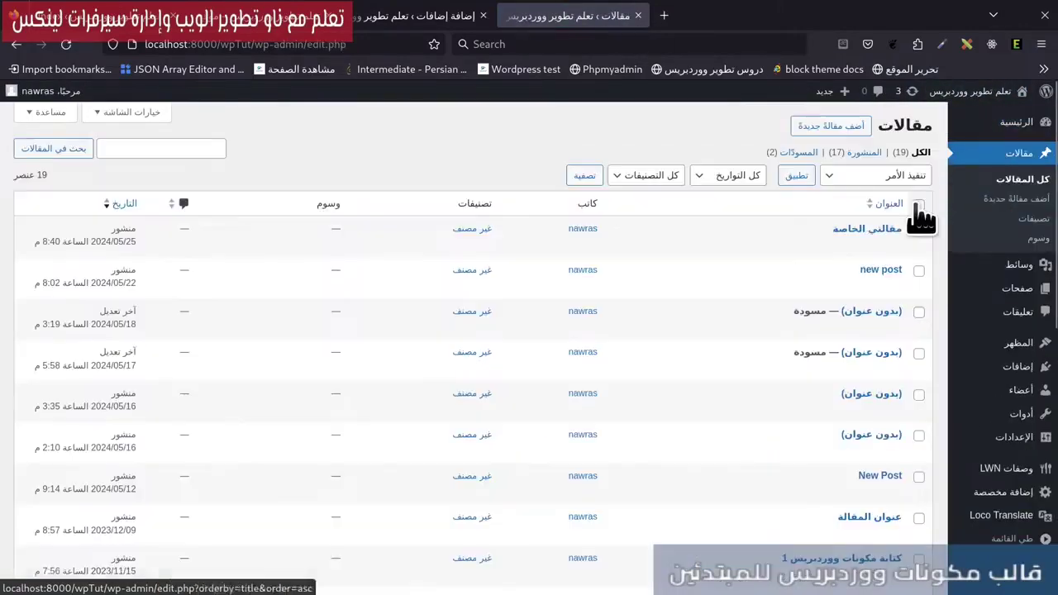
left_click(917, 204)
left_click(885, 176)
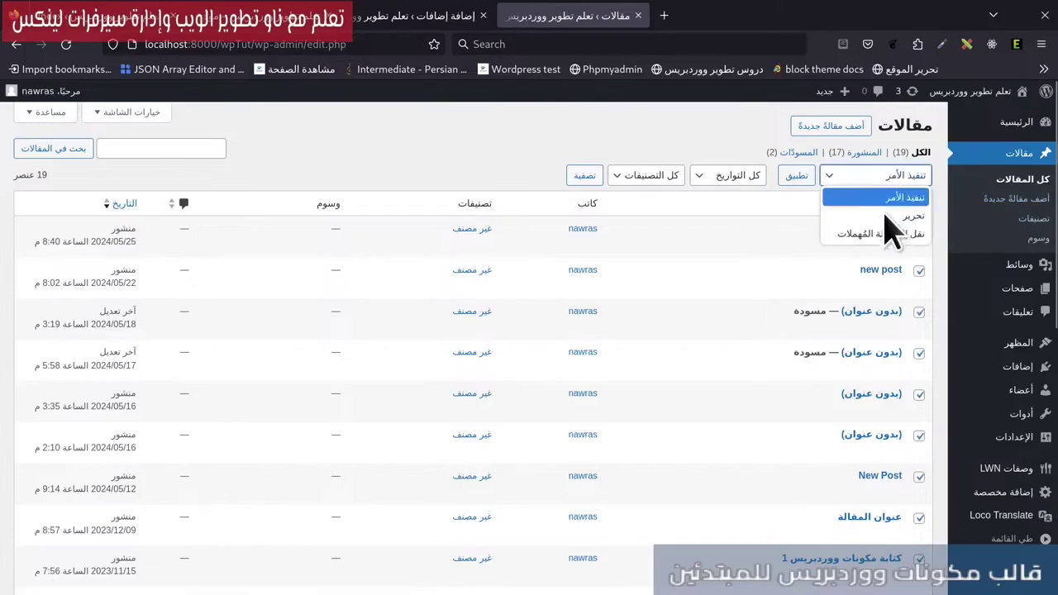
left_click(883, 234)
left_click(796, 176)
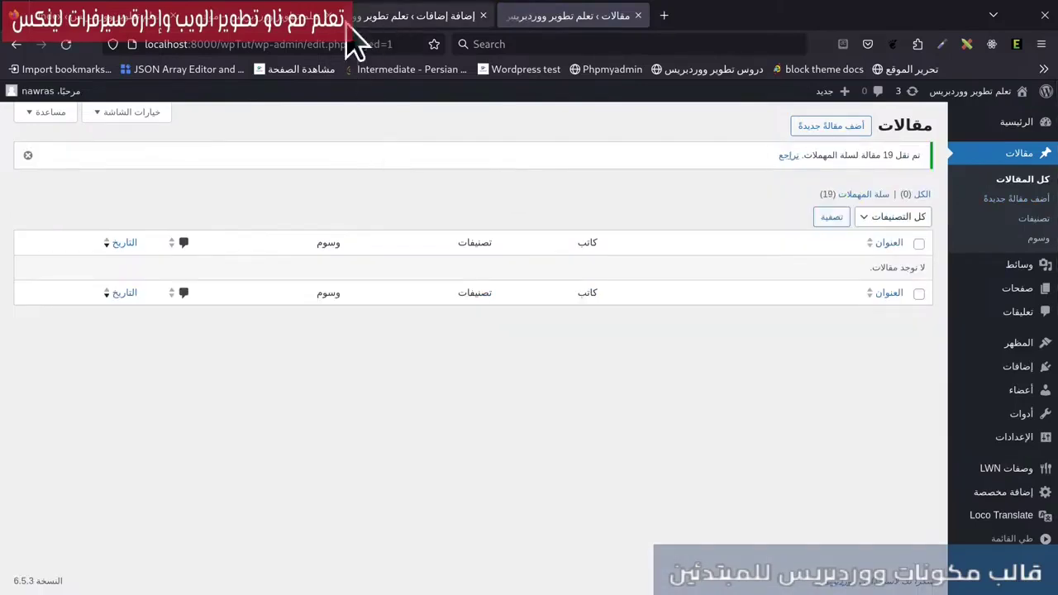
Step: Activate the Easy Populate Posts plugin and open its settings
left_click(263, 21)
left_click(370, 13)
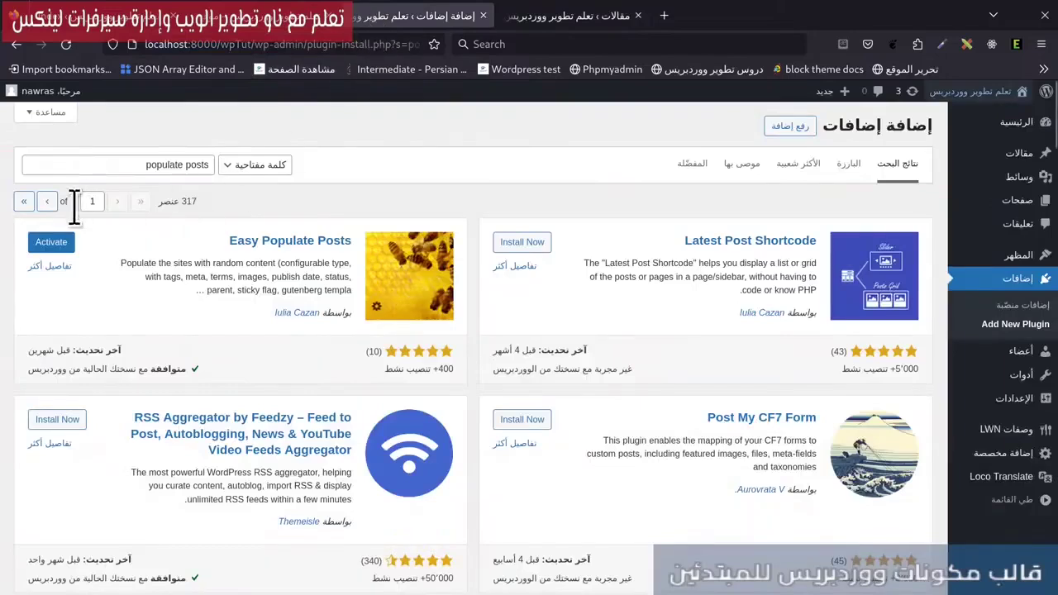
left_click(58, 242)
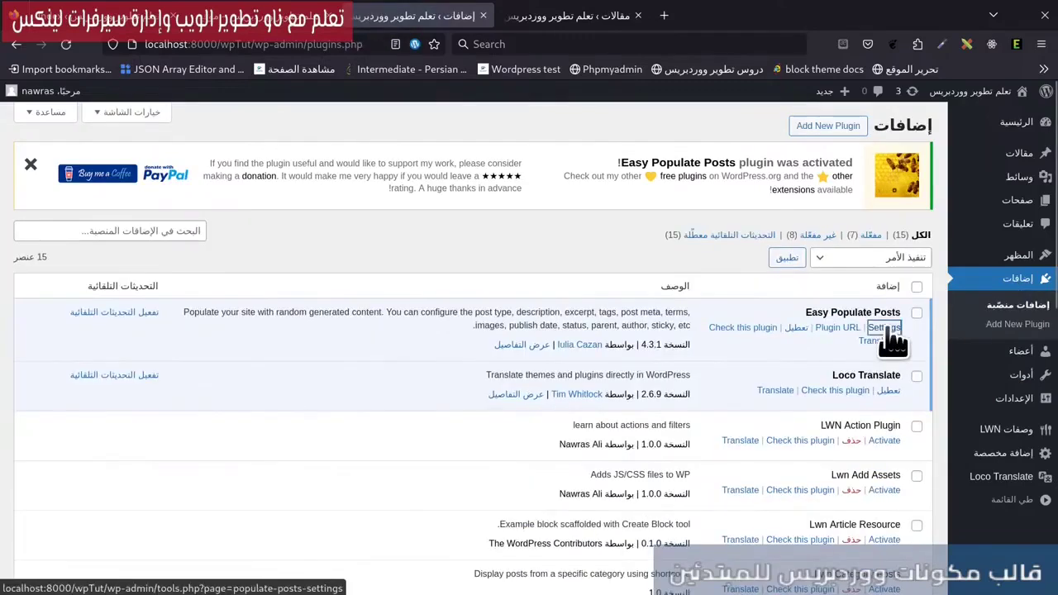
left_click(885, 327)
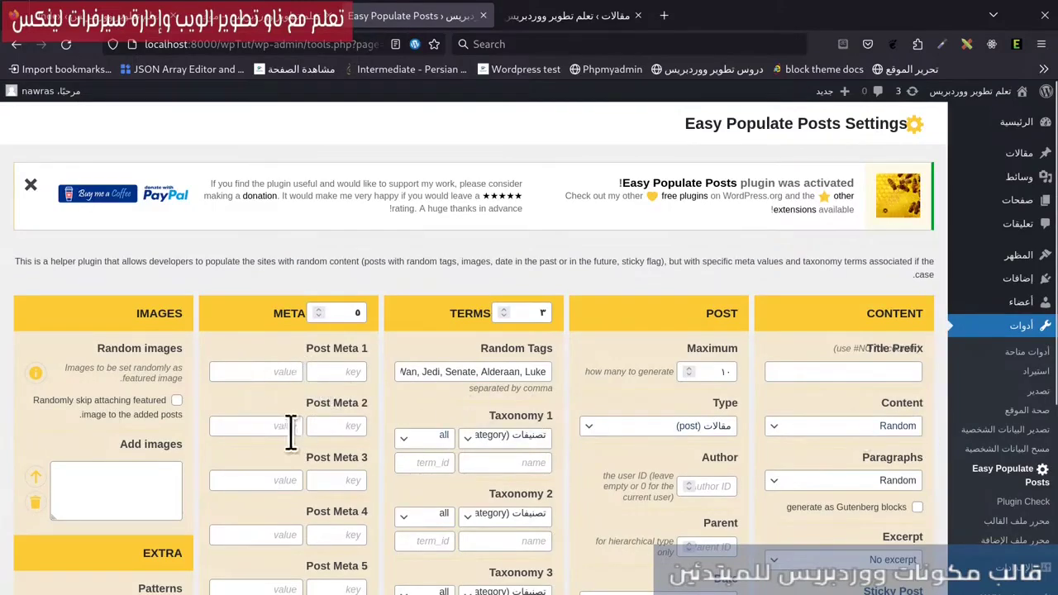
Step: Set the maximum number of posts to generate to 20 and choose Random excerpt for the excerpt
left_click(678, 429)
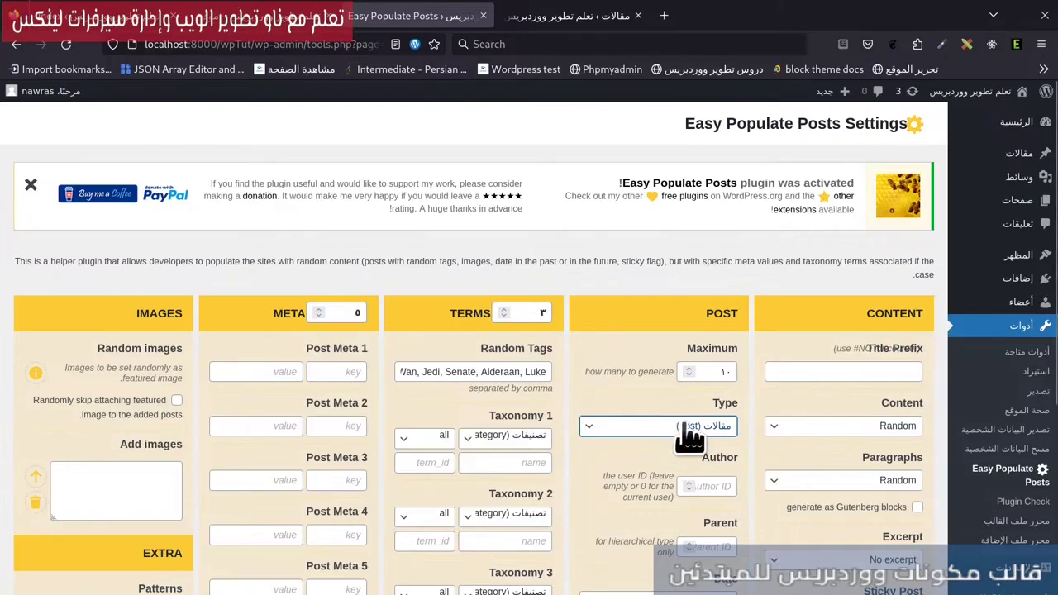
left_click(706, 368)
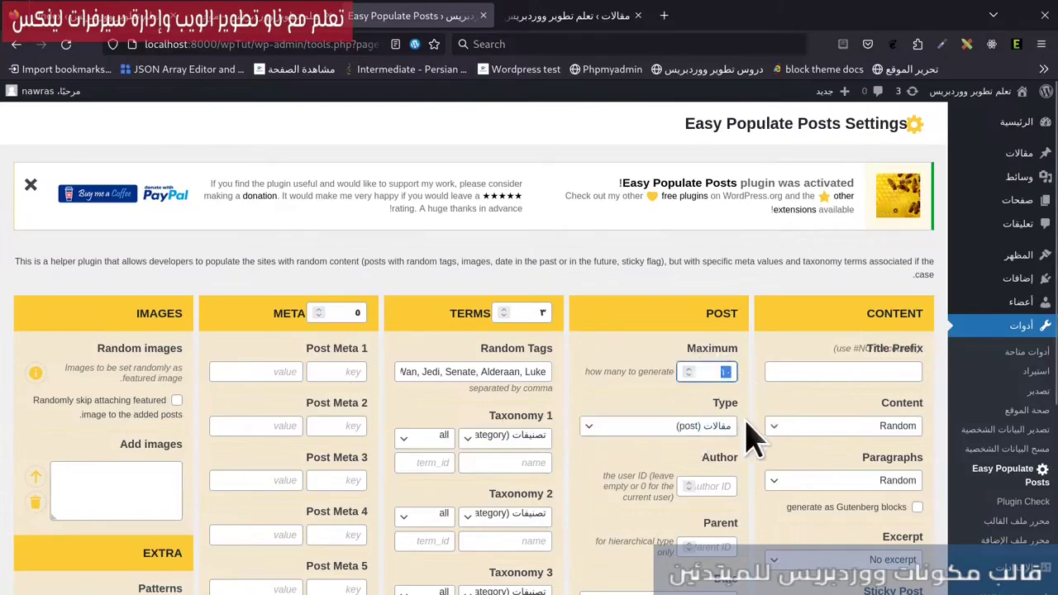
type("20")
scroll(730, 403, "down", 1)
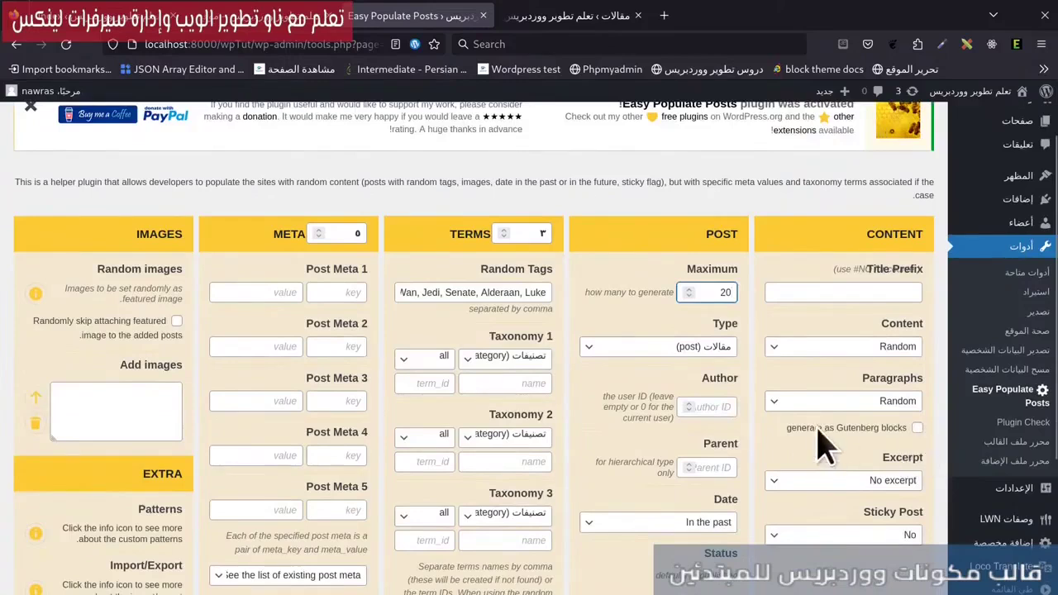
left_click(915, 481)
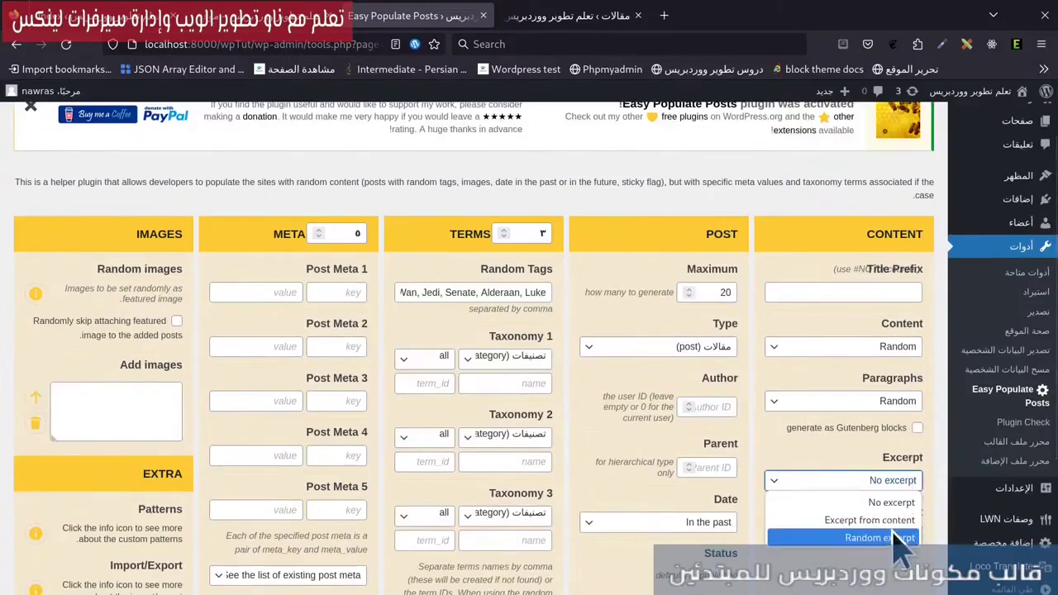
left_click(897, 536)
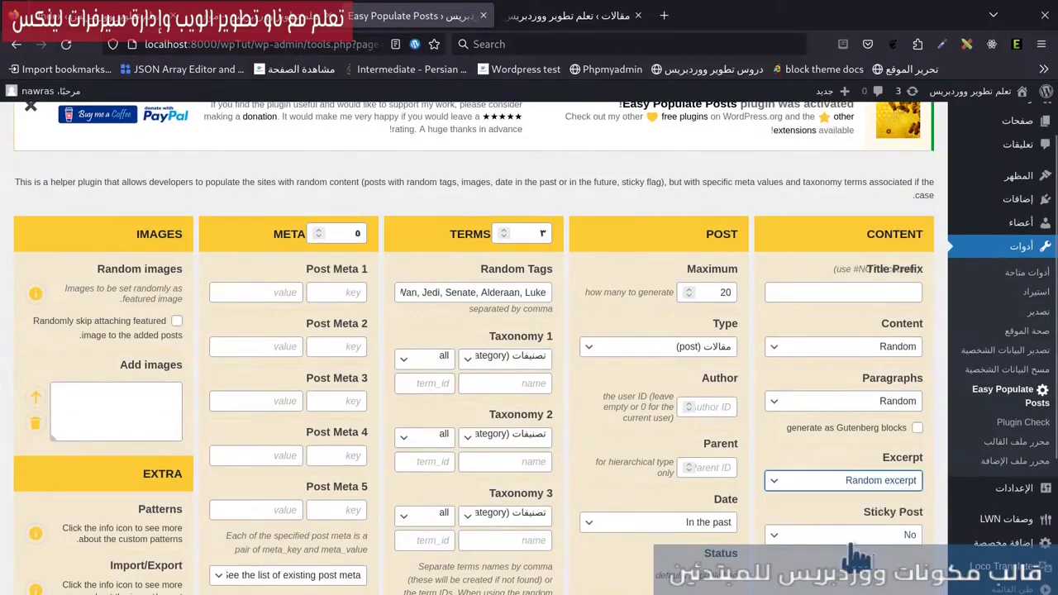
scroll(889, 538, "down", 2)
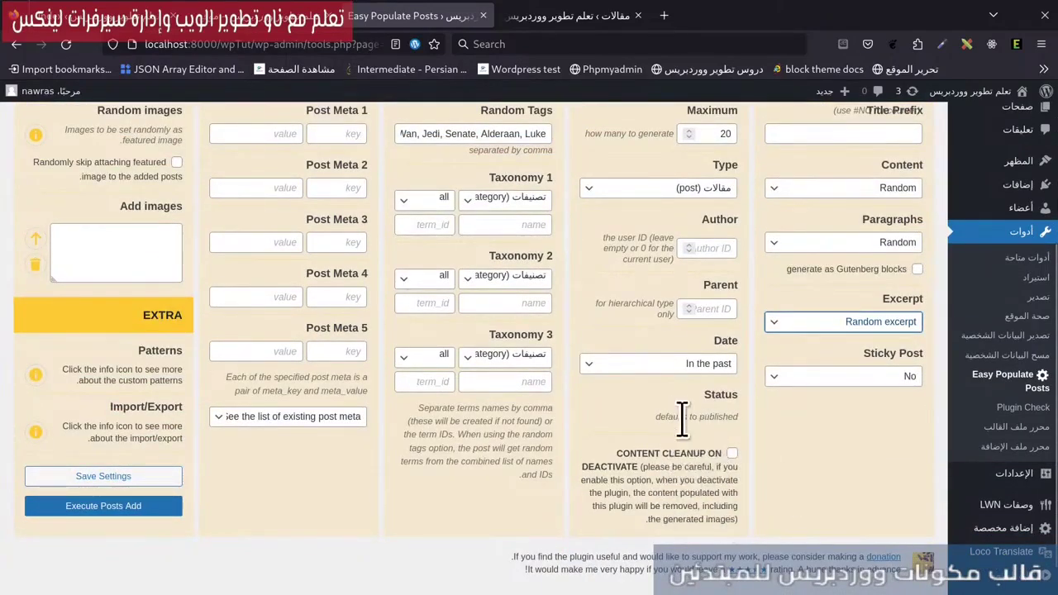
left_click_drag(717, 416, 709, 417)
scroll(484, 378, "up", 2)
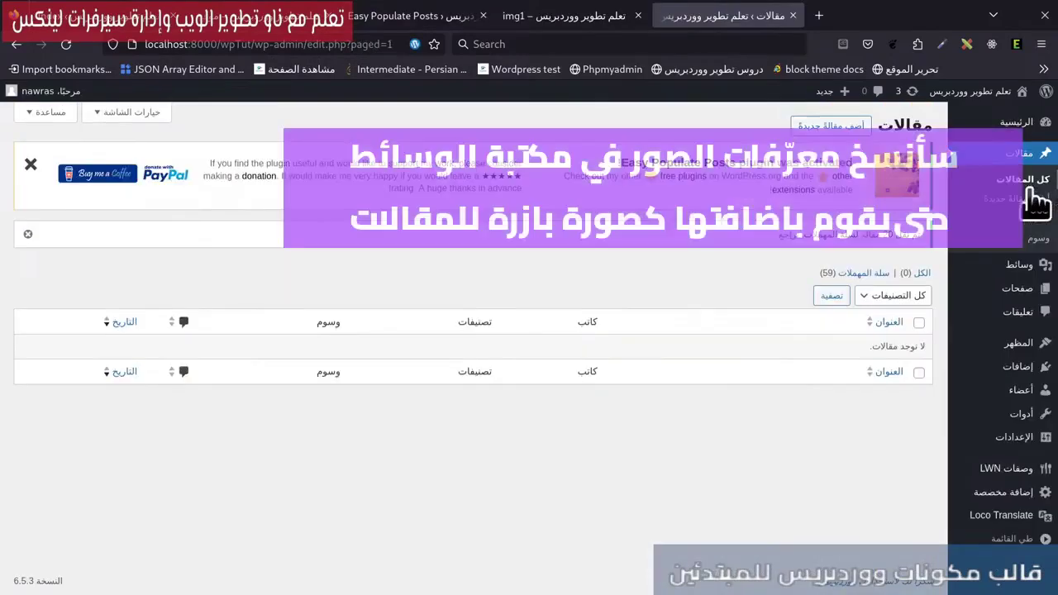
Step: Look up the parrot and tablet images' attachment IDs in the media library and note them in the browser's search box as 21 20
mouse_move(1050, 380)
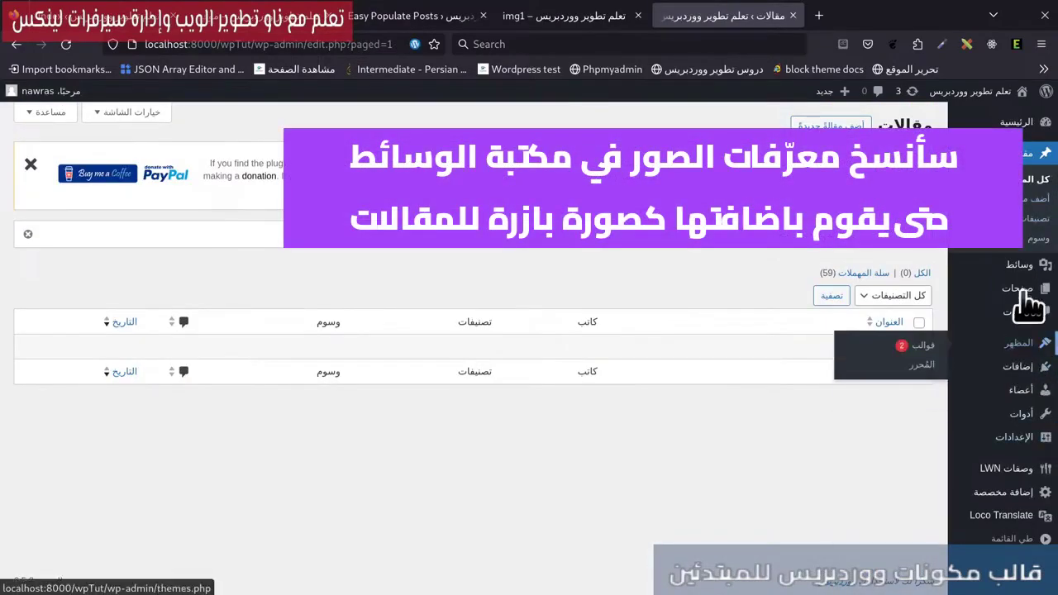
left_click(1020, 267)
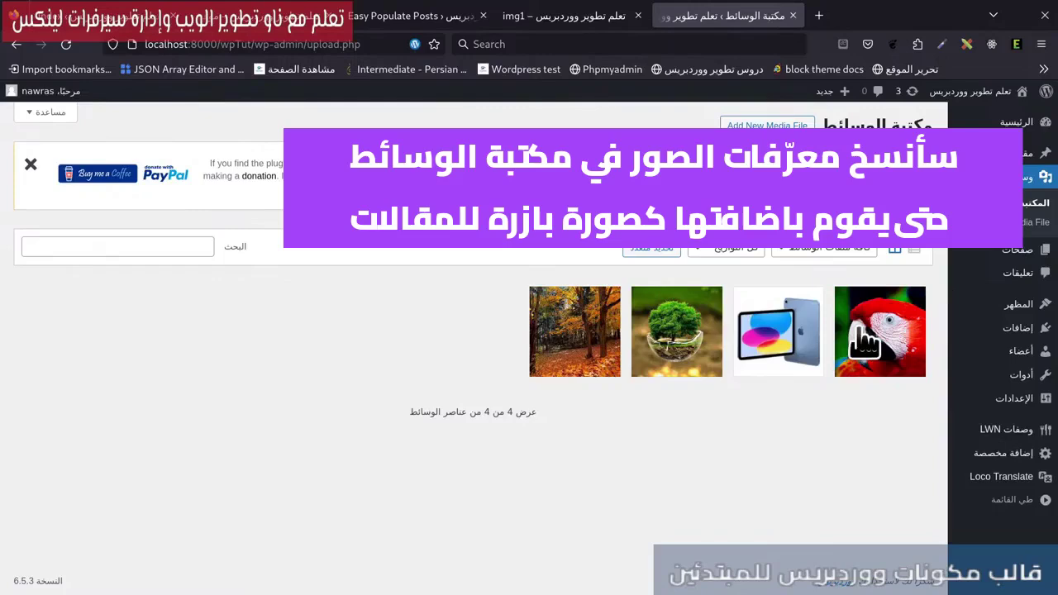
left_click(864, 339)
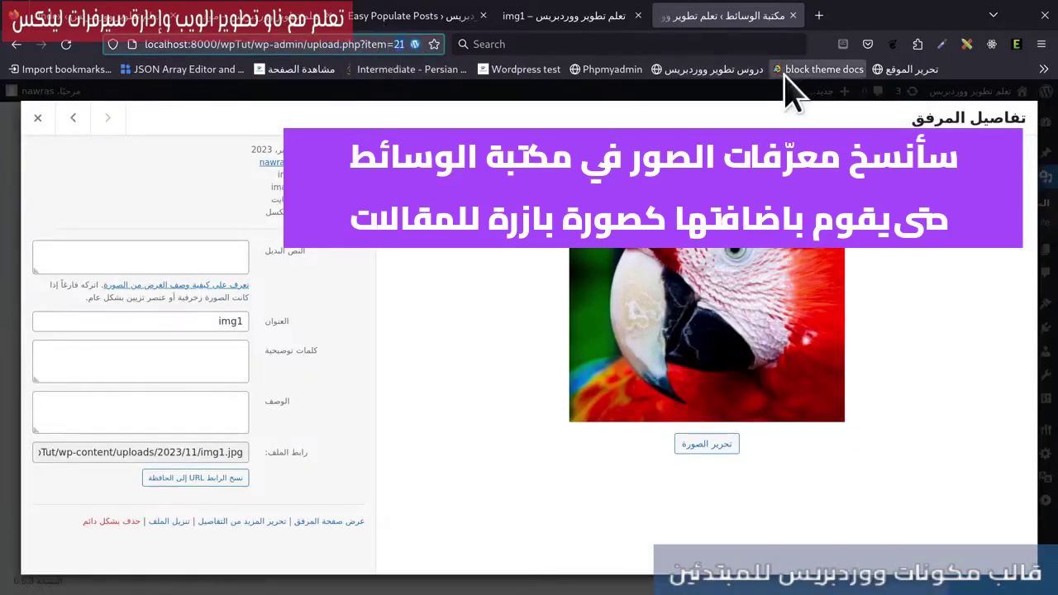
left_click_drag(396, 44, 578, 43)
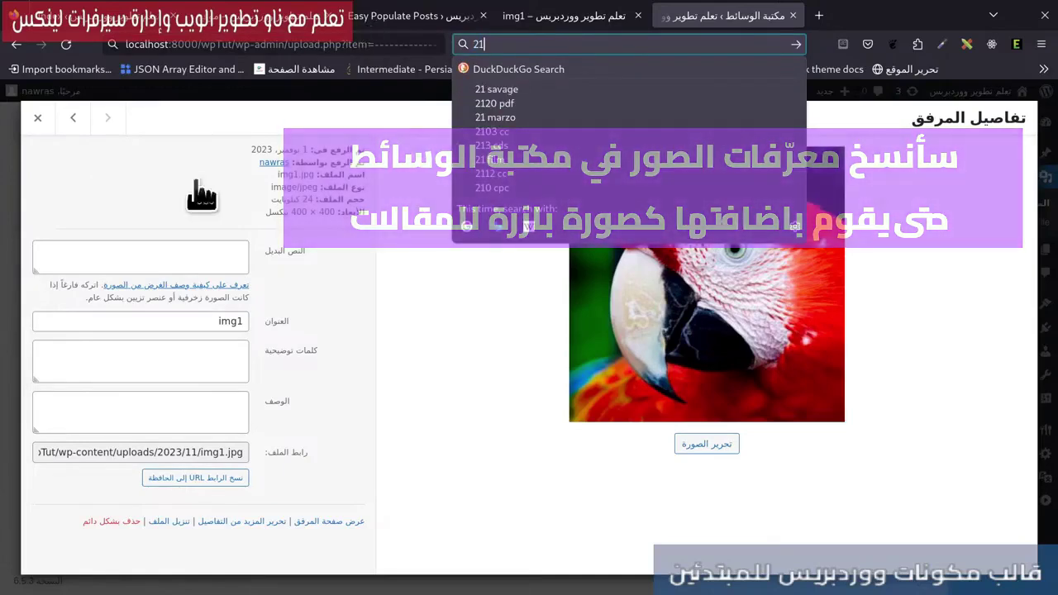
left_click(13, 124)
left_click(752, 318)
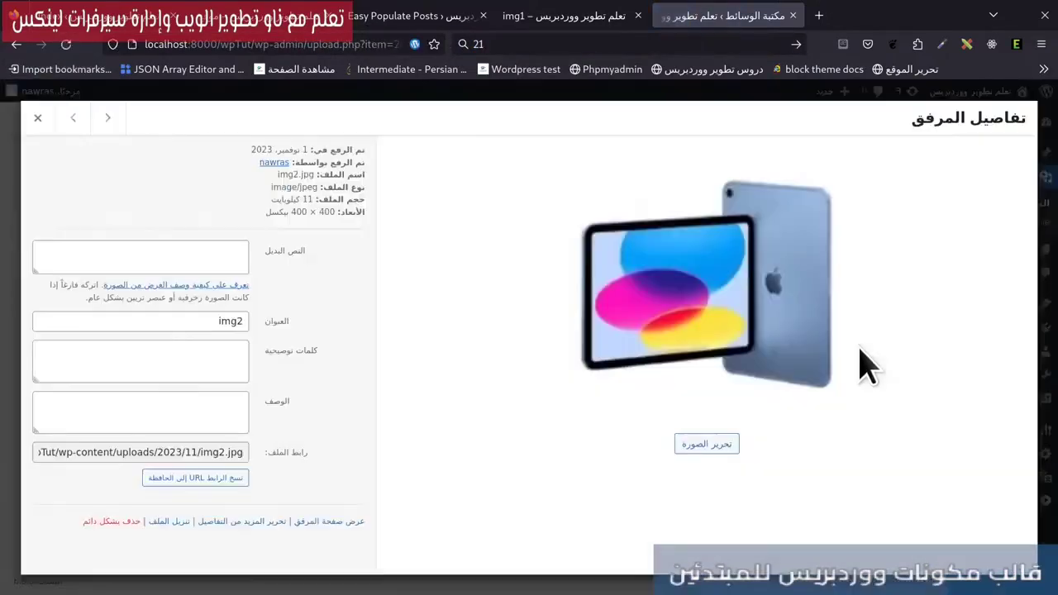
type("20")
left_click(37, 117)
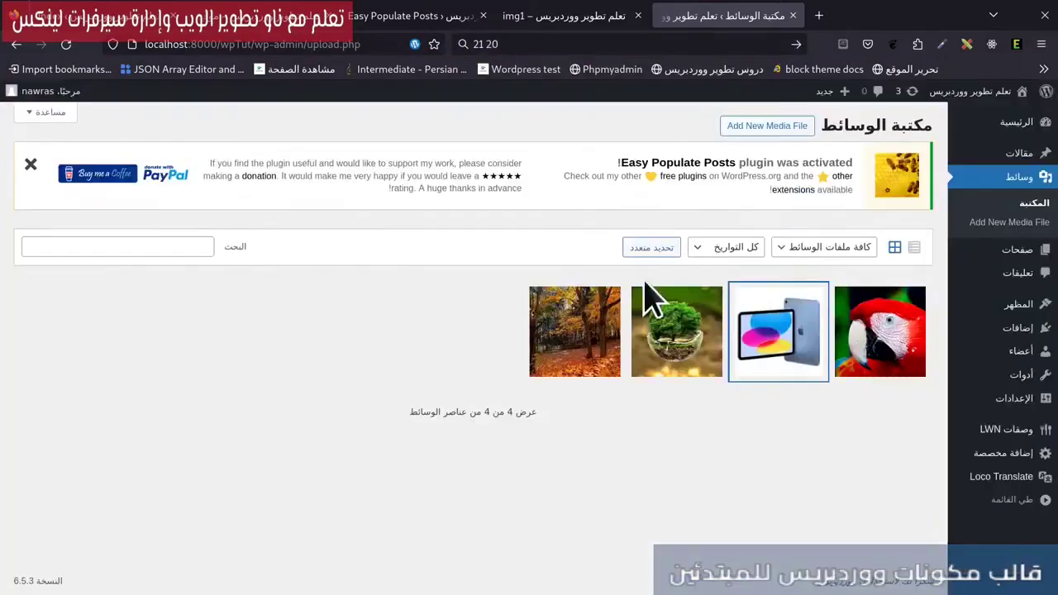
Step: Look up the attachment IDs of the tree and autumn forest images and add 19 and 18 to the noted list
left_click(655, 344)
left_click(583, 45)
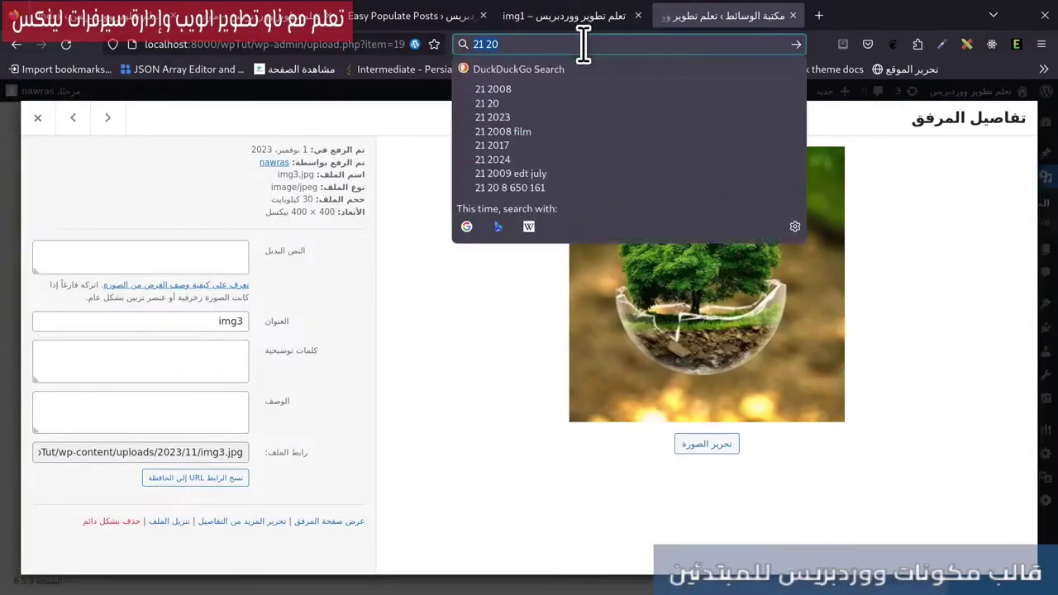
type("19")
key("Escape")
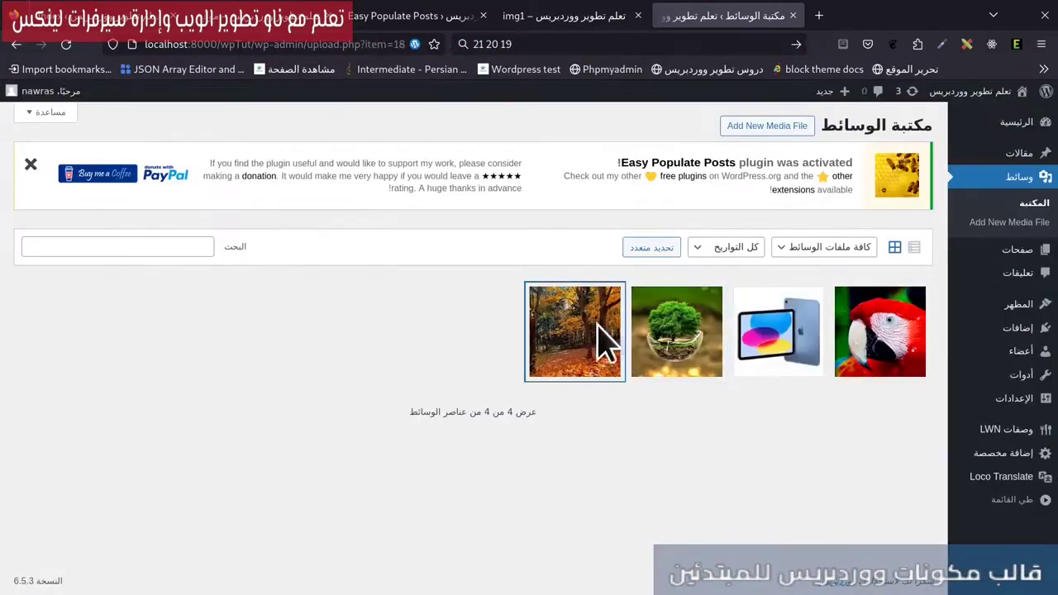
left_click(609, 342)
left_click(591, 43)
type("18")
key("Escape")
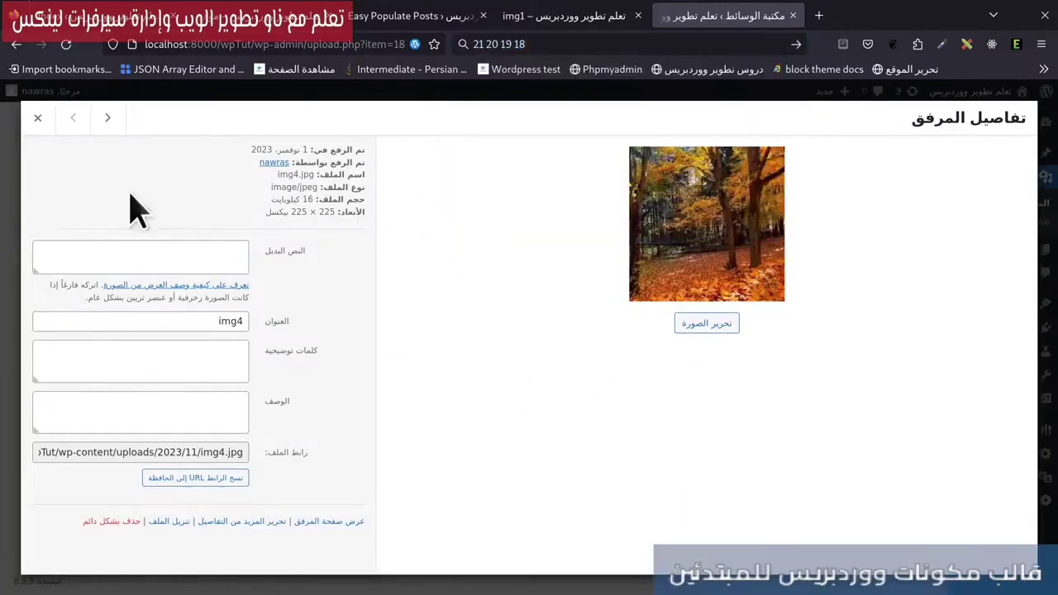
left_click(37, 120)
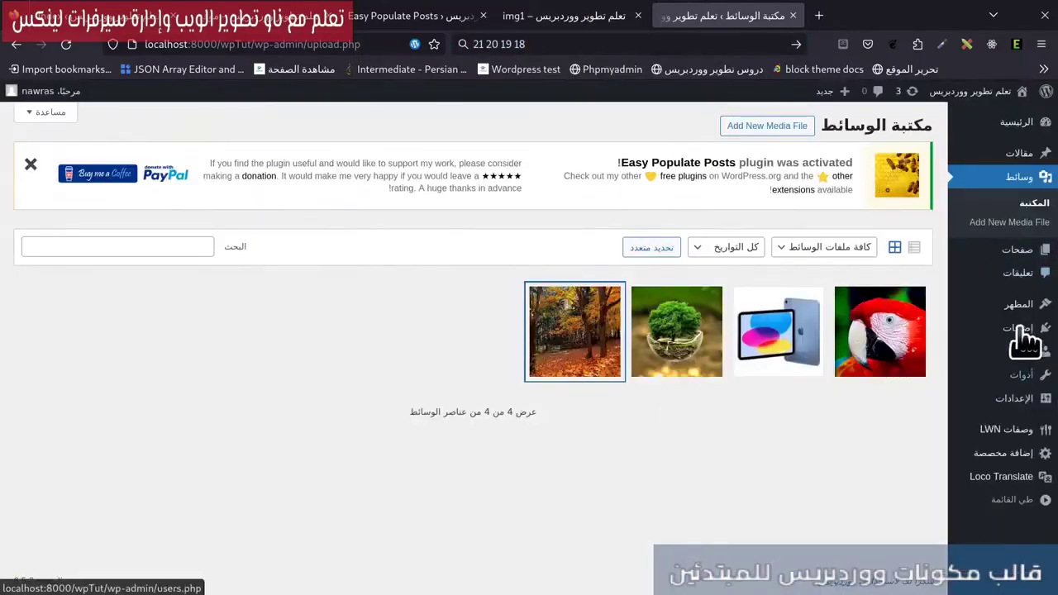
Step: Return to the Easy Populate Posts settings, add image IDs 21, 20, 19 and 18 on separate lines, and generate the posts
left_click(569, 16)
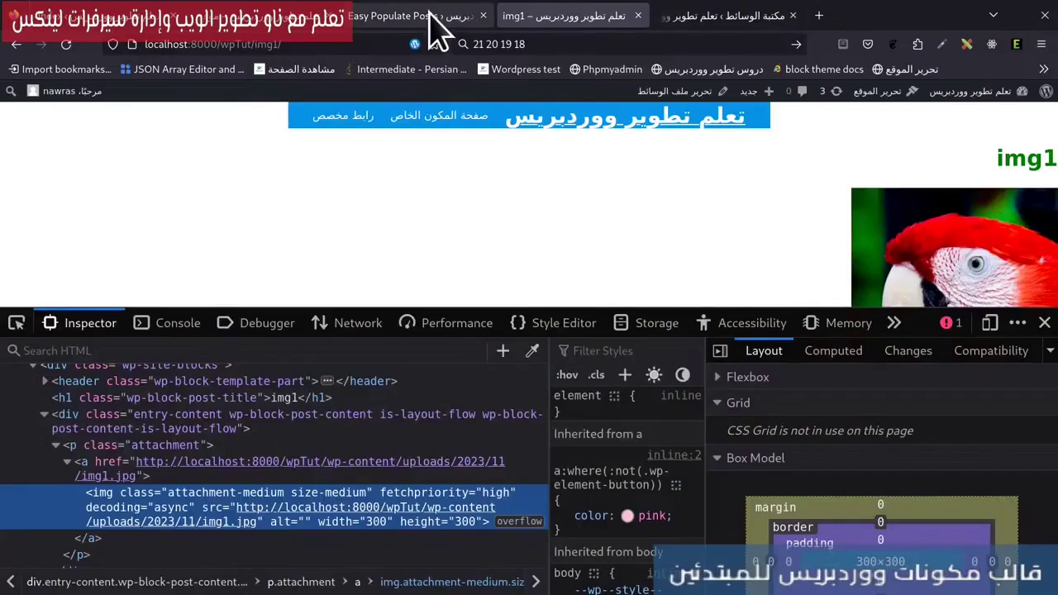
left_click(430, 15)
scroll(91, 463, "down", 3)
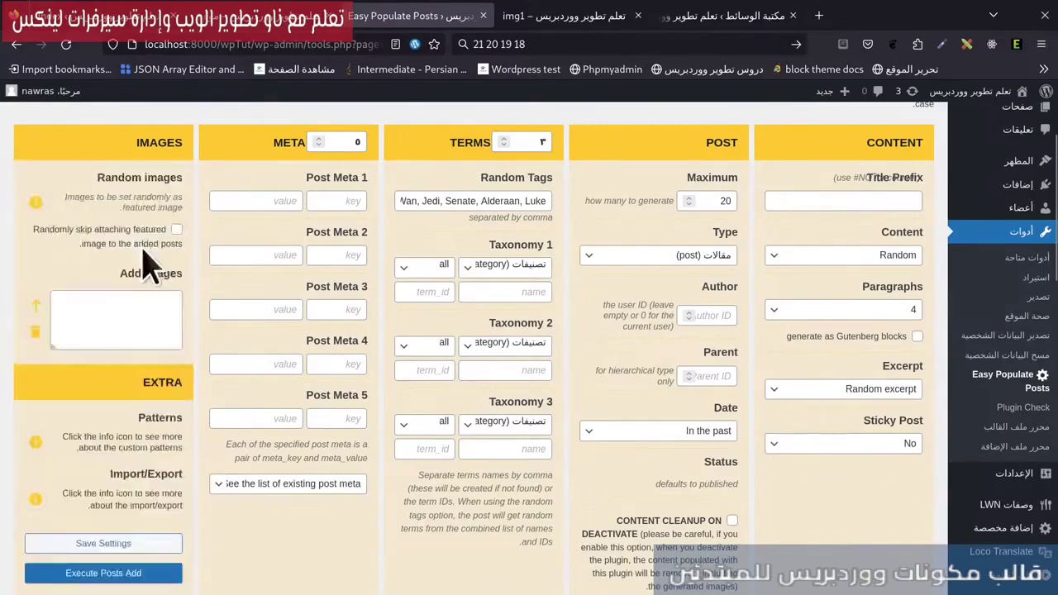
left_click(119, 323)
type("21 20 19 18")
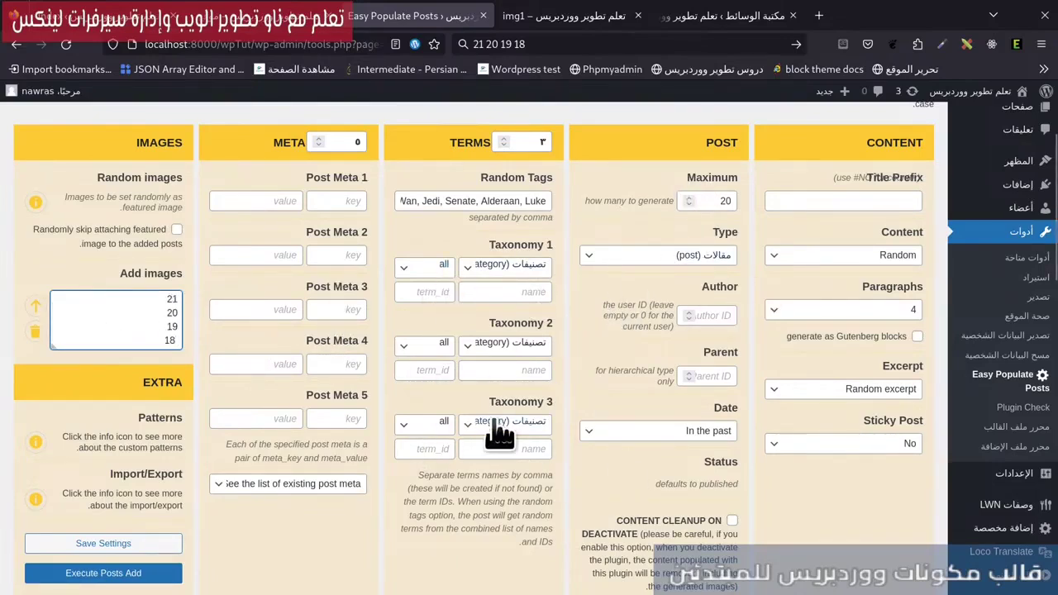
left_click(103, 573)
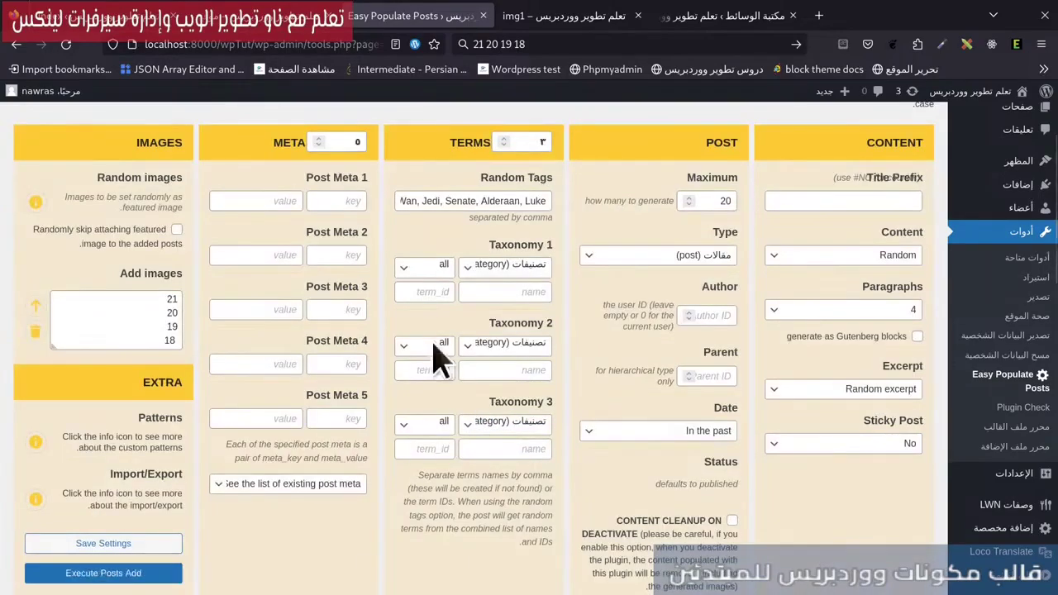
Step: Open the site's home page and examine the titles, dates and featured images of the generated posts
left_click(570, 16)
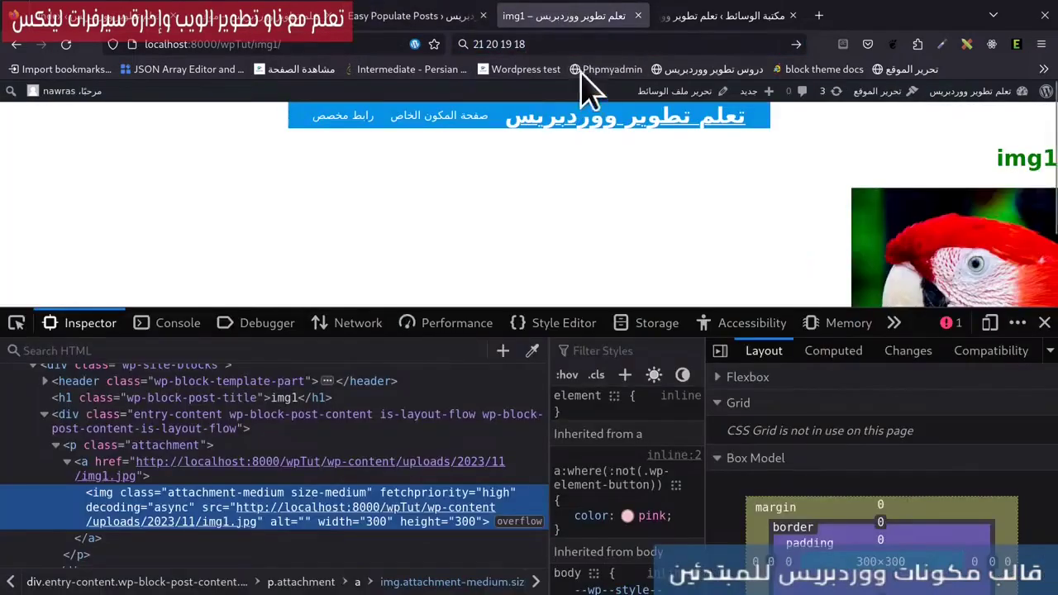
left_click(595, 116)
scroll(589, 345, "down", 5)
scroll(588, 345, "down", 10)
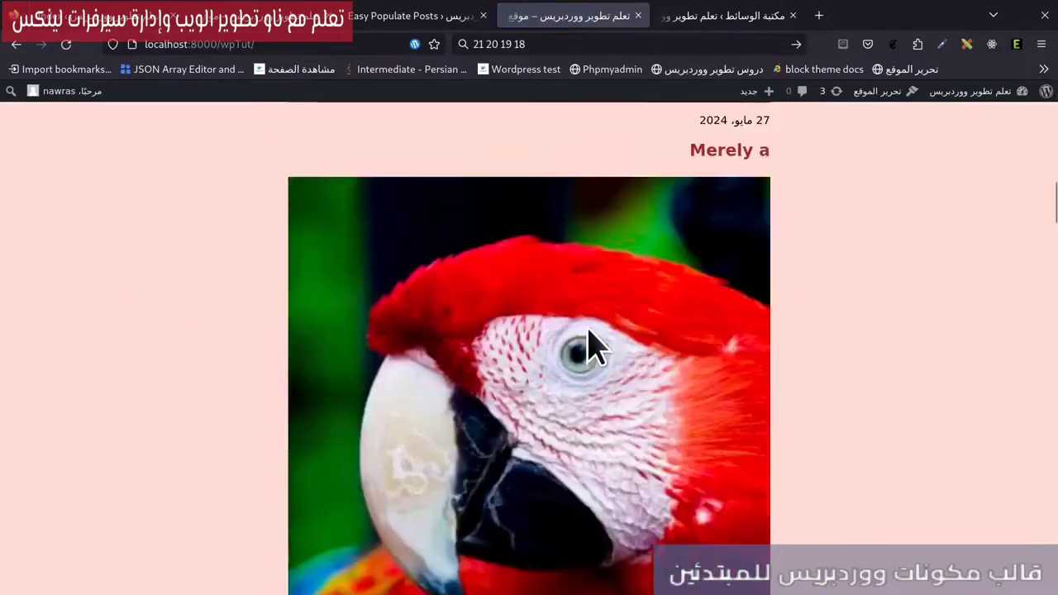
scroll(597, 425, "down", 10)
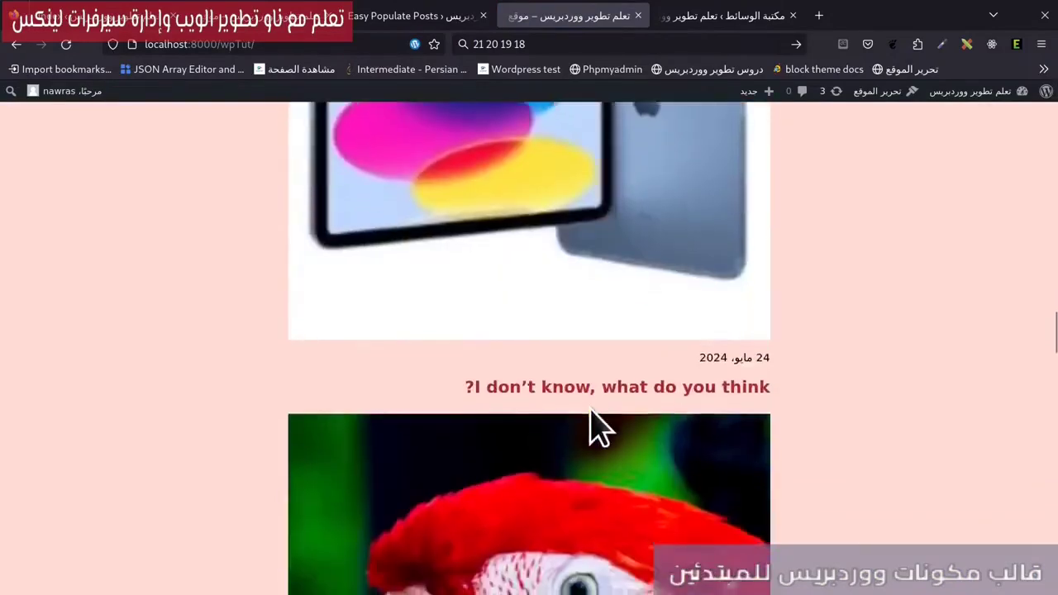
scroll(597, 444, "down", 1)
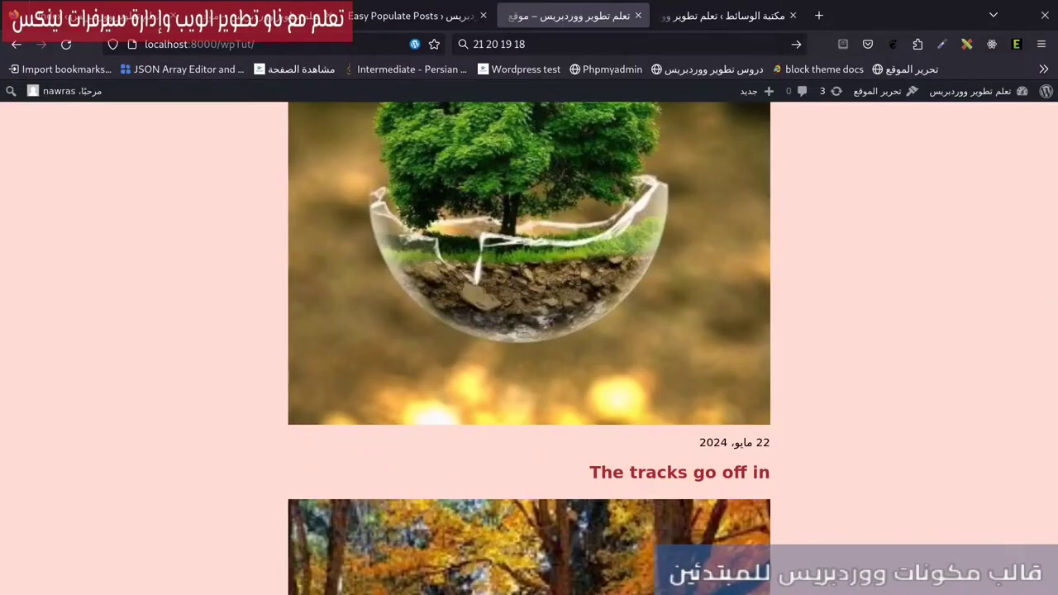
scroll(683, 512, "down", 10)
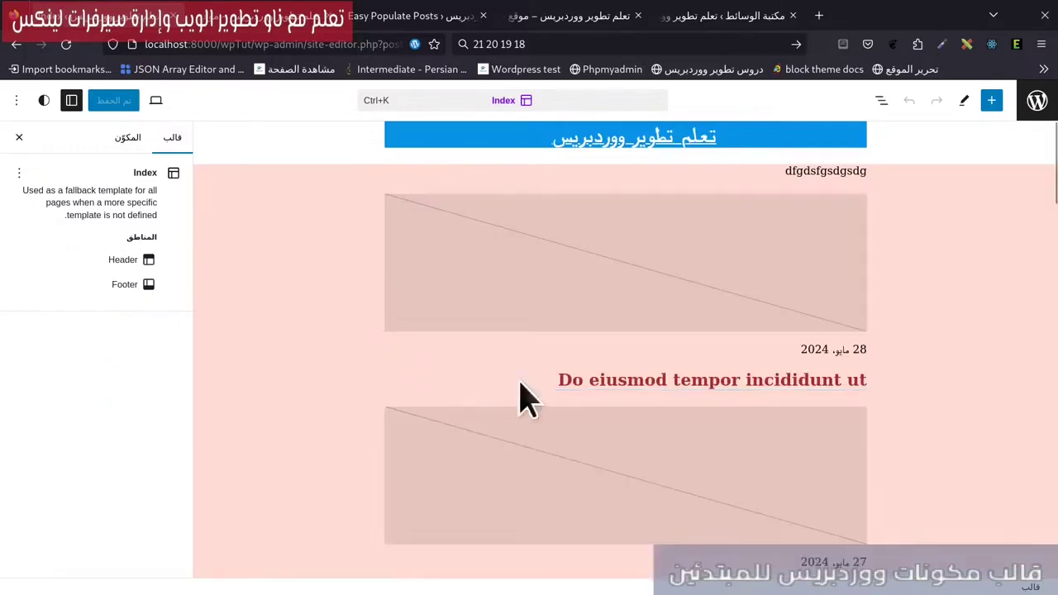
Step: Expand the Index template's main containers in the block list and switch the placeholder paragraph to HTML editing
left_click(881, 100)
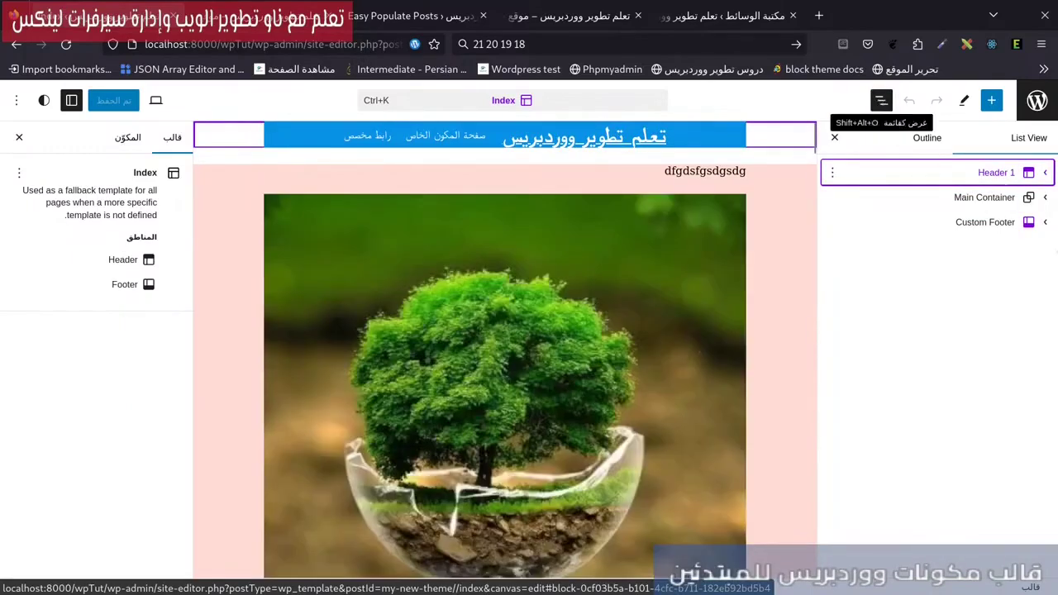
left_click(1033, 198)
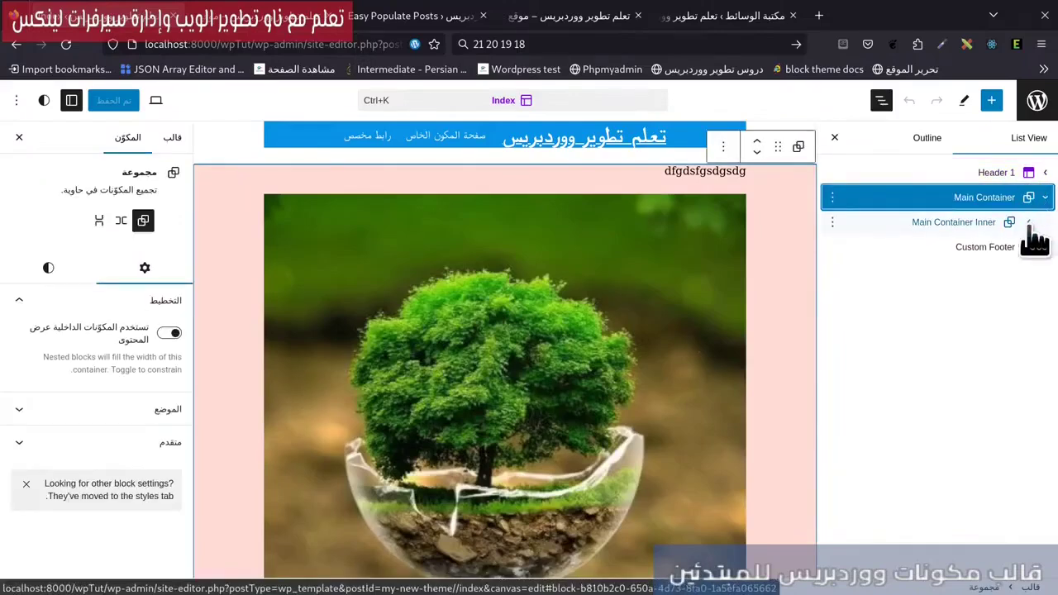
left_click(1029, 224)
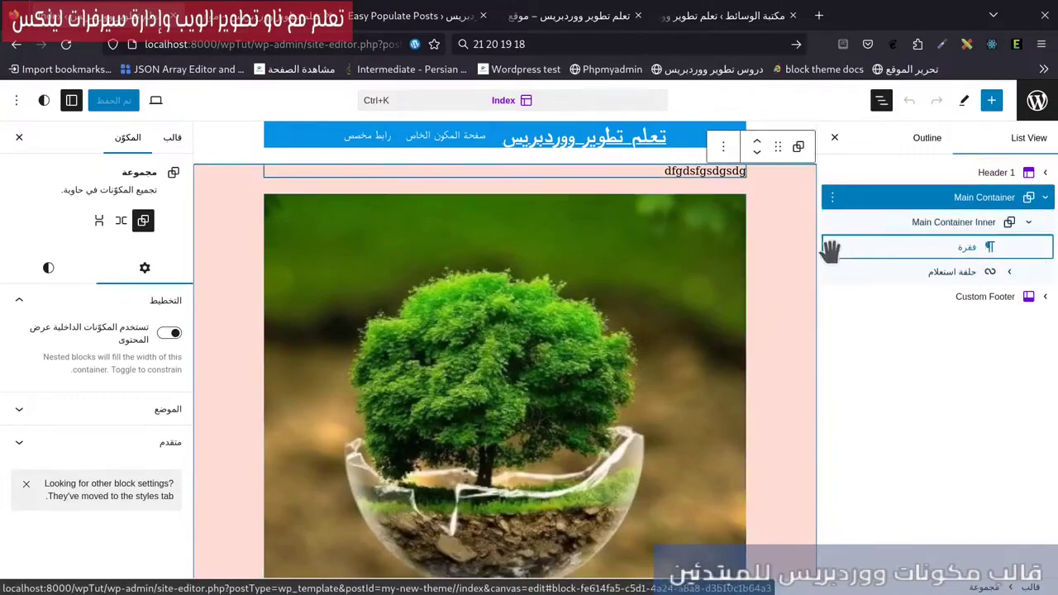
left_click(831, 248)
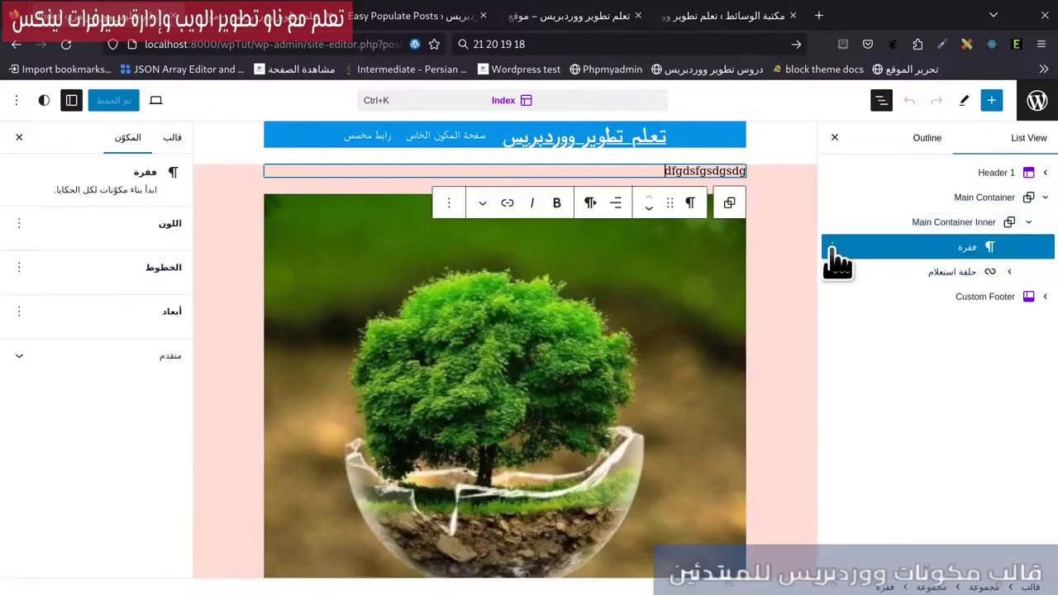
left_click(832, 247)
scroll(814, 554, "down", 1)
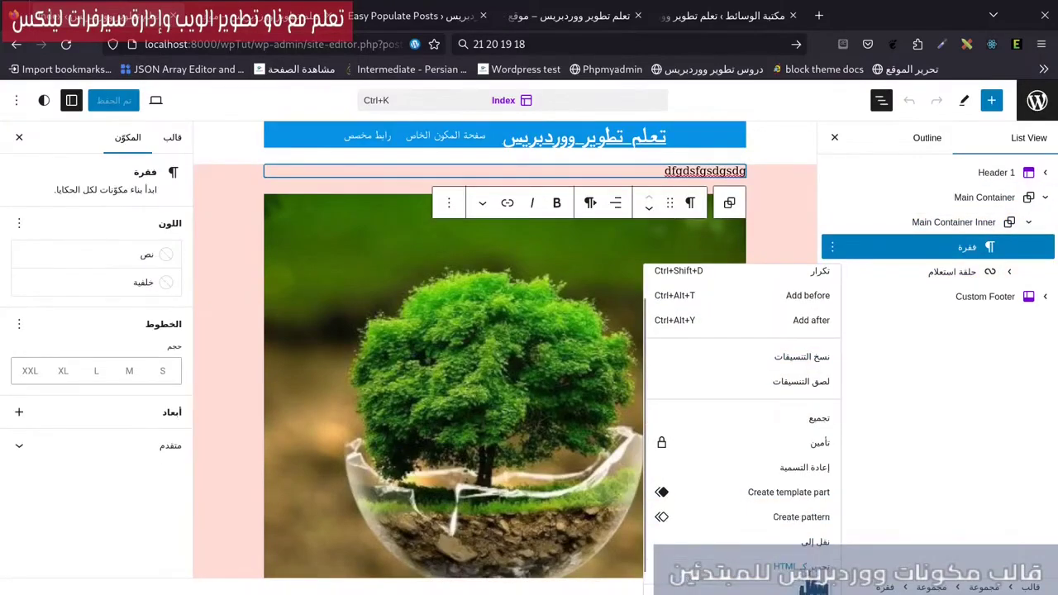
left_click(818, 569)
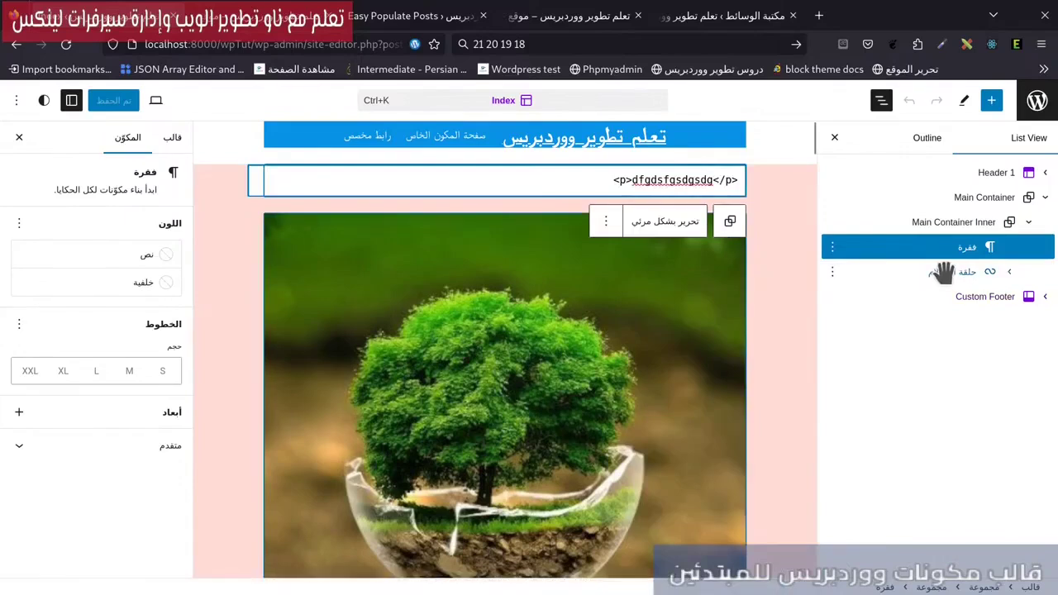
Step: Expand the query loop block inside Main Container Inner and enable inheriting the query from the template
left_click(843, 270)
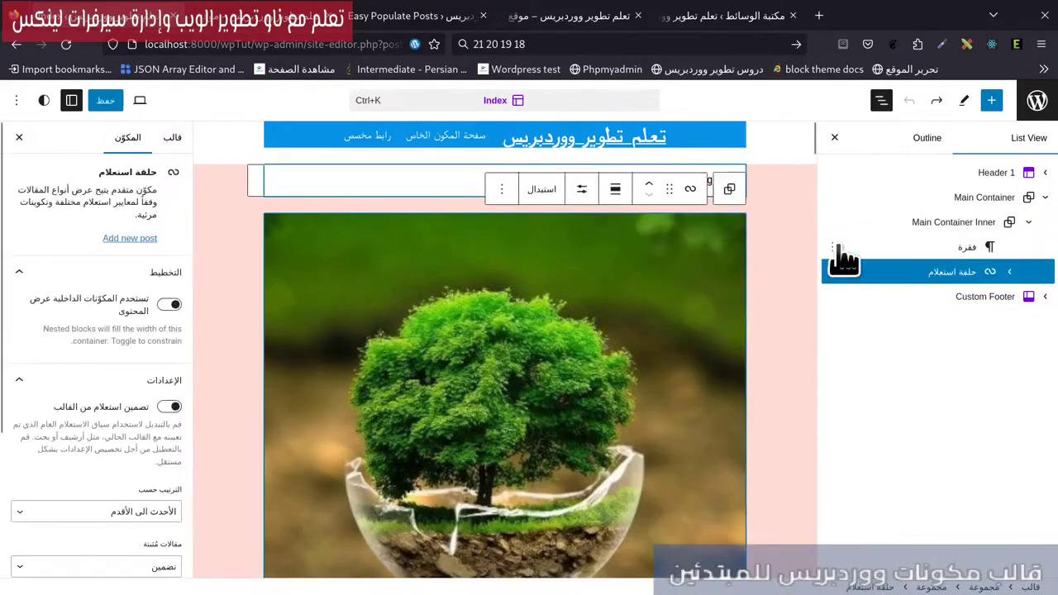
left_click(1010, 275)
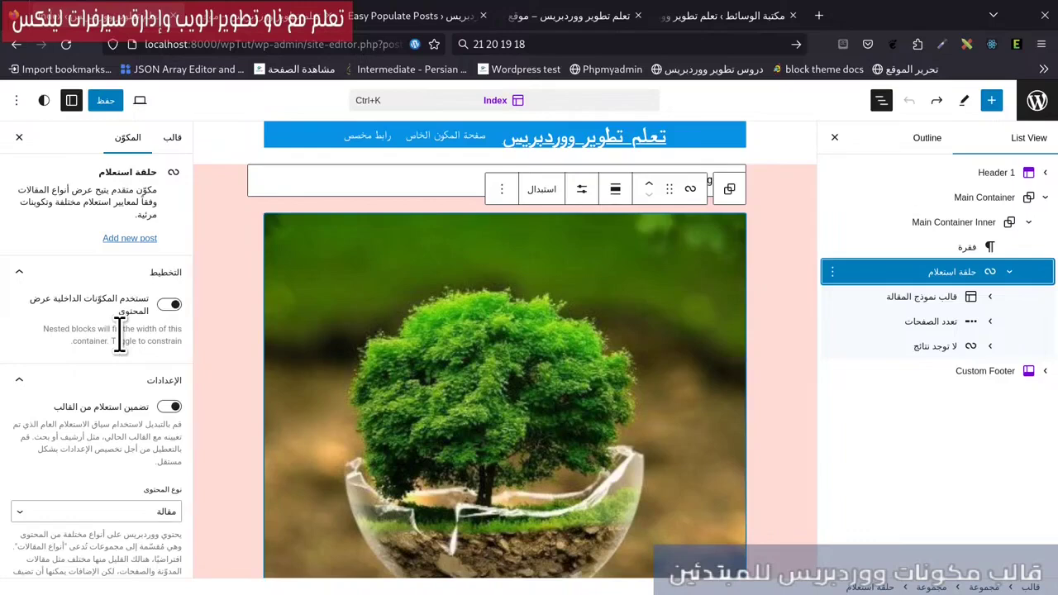
left_click(172, 406)
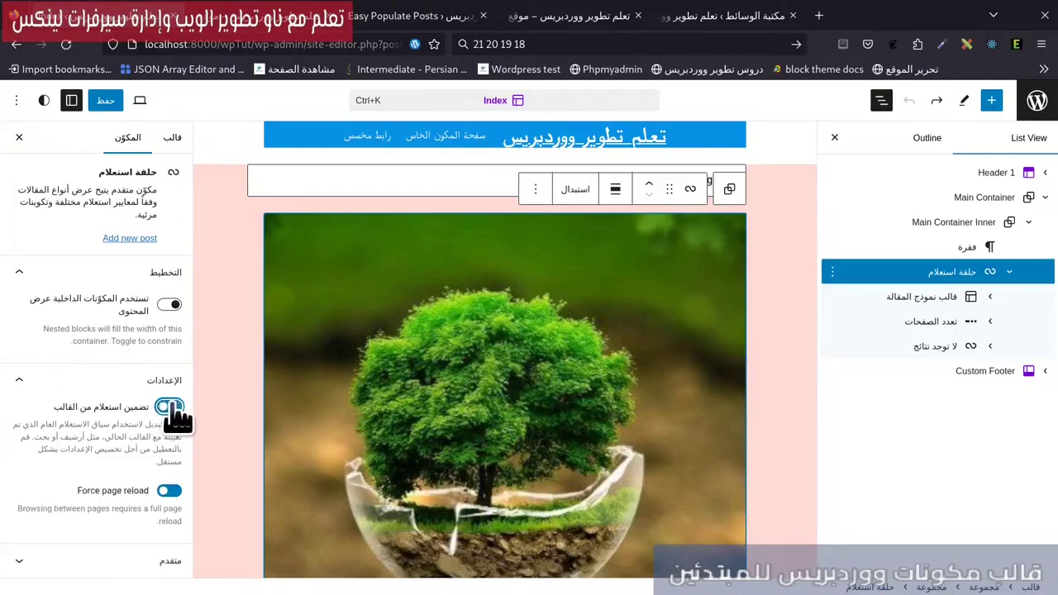